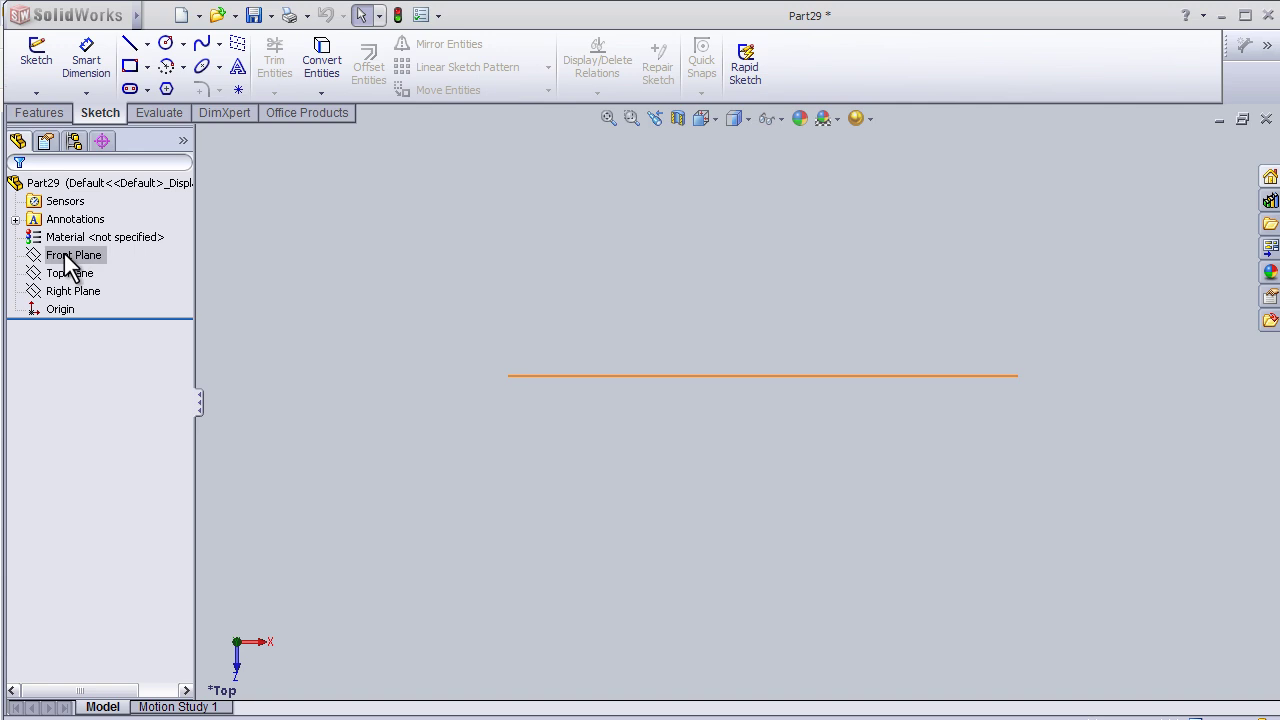
# Select the Top Plane and open a new sketch, Sketch2, on it
pyautogui.click(65, 283)
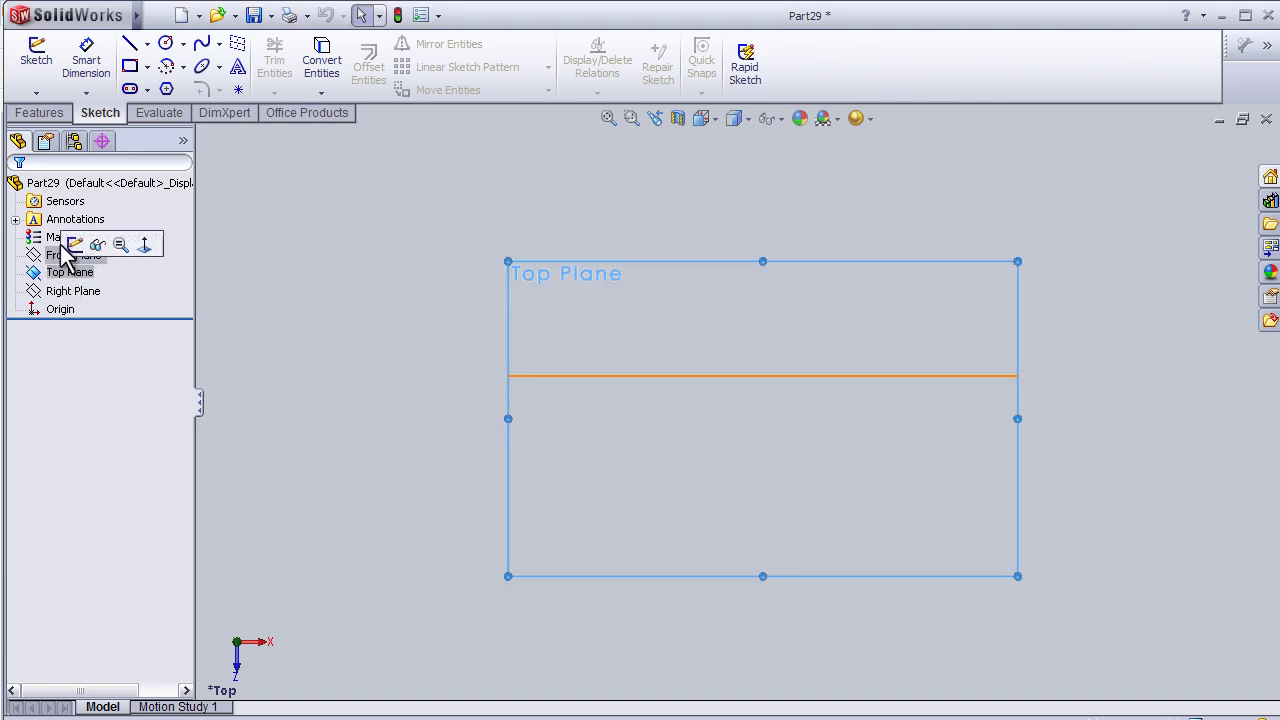
pyautogui.click(74, 246)
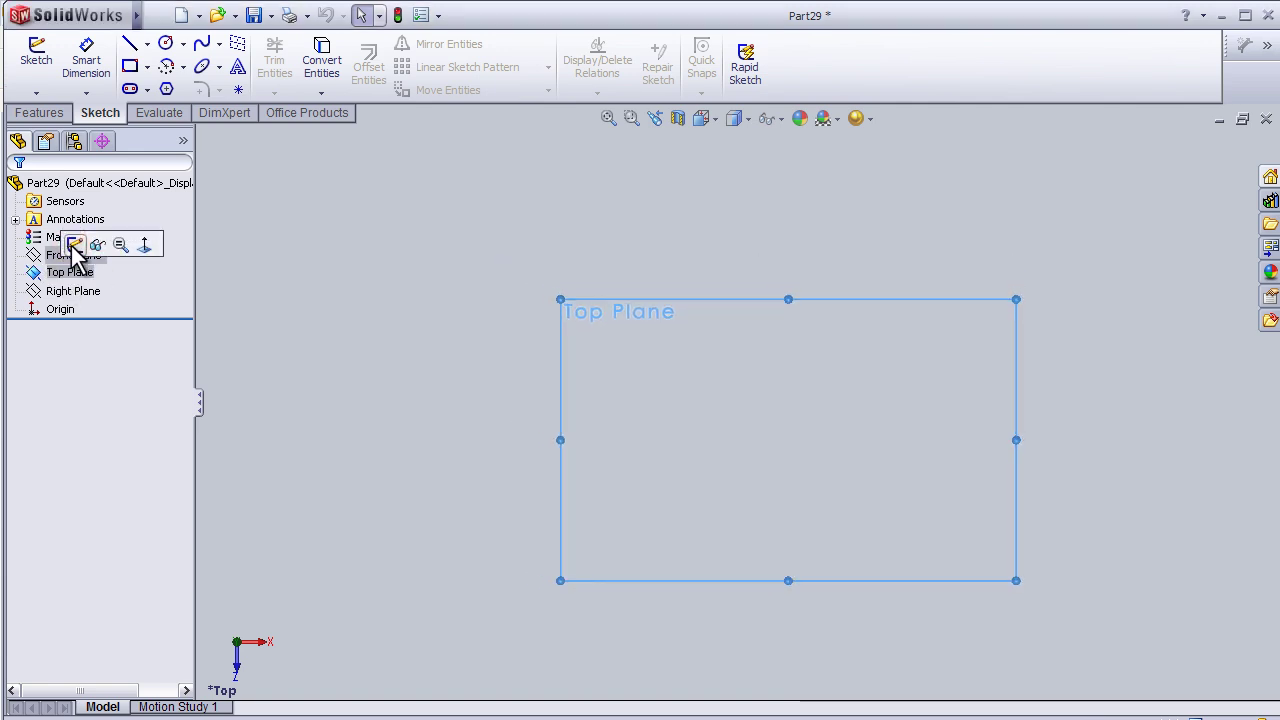
pyautogui.scroll(-2, 779, 405)
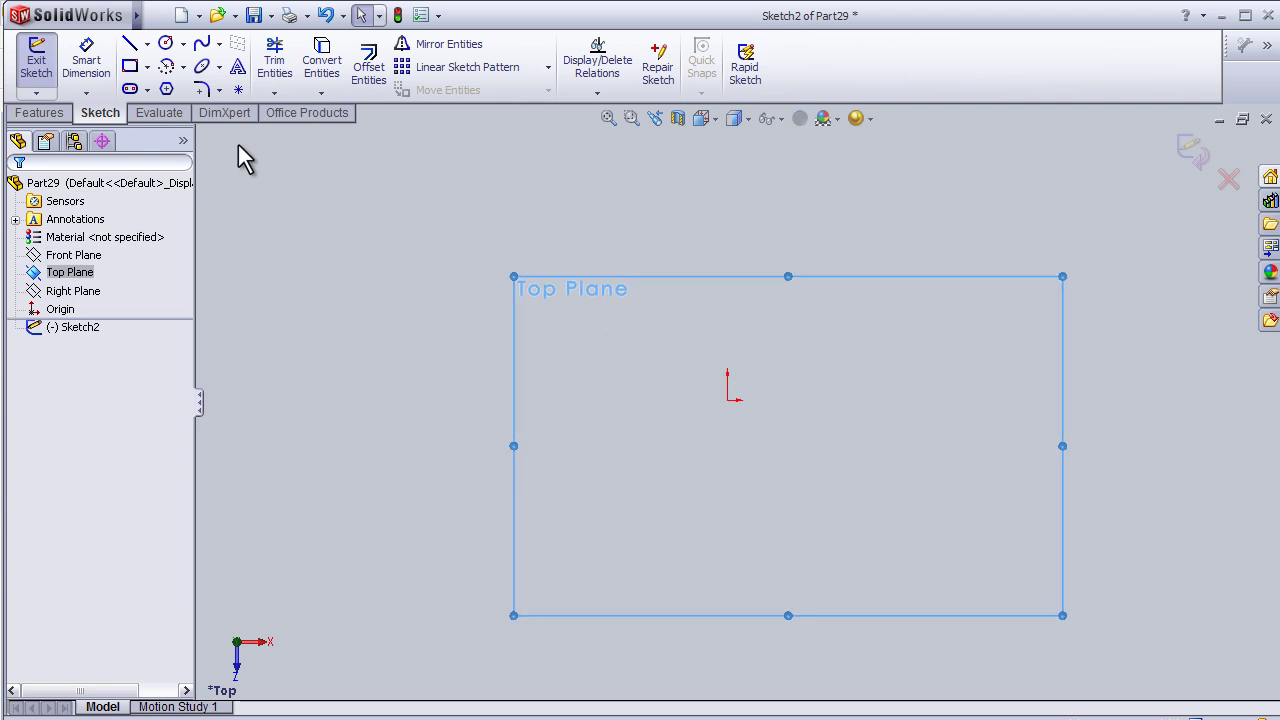
# Draw a corner rectangle with opposite corners on either side of the origin
pyautogui.click(130, 66)
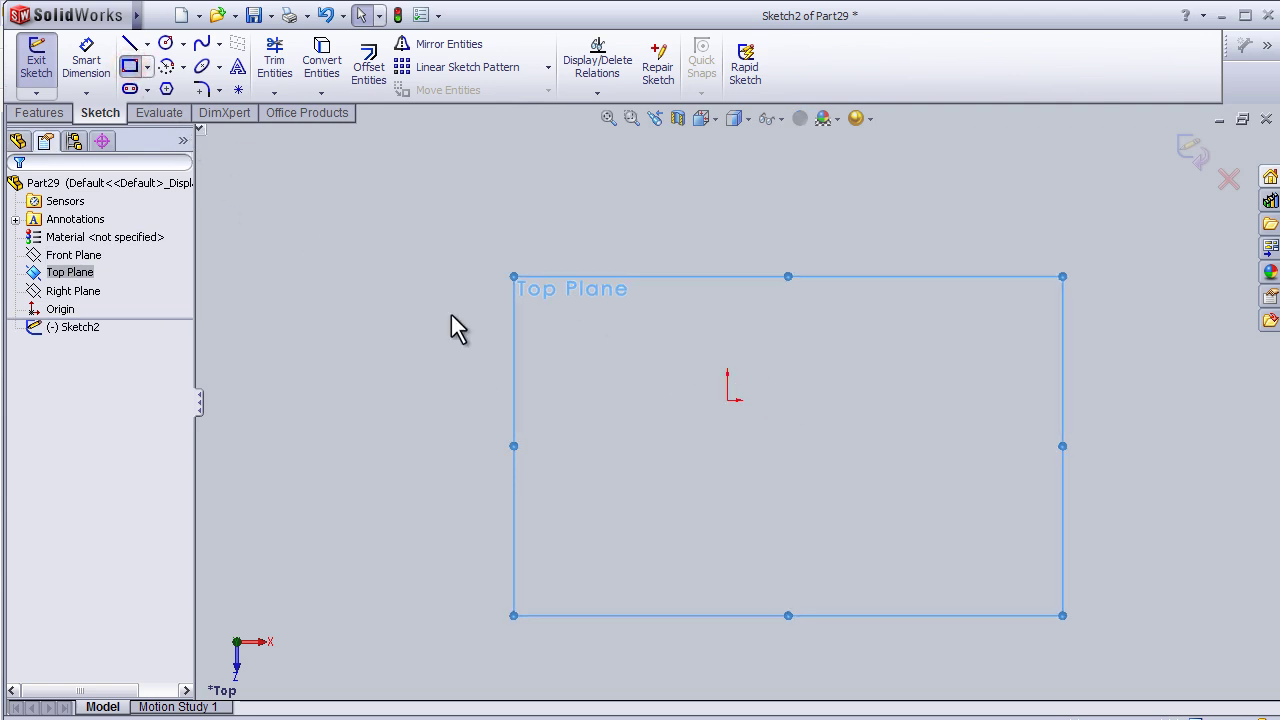
pyautogui.click(575, 309)
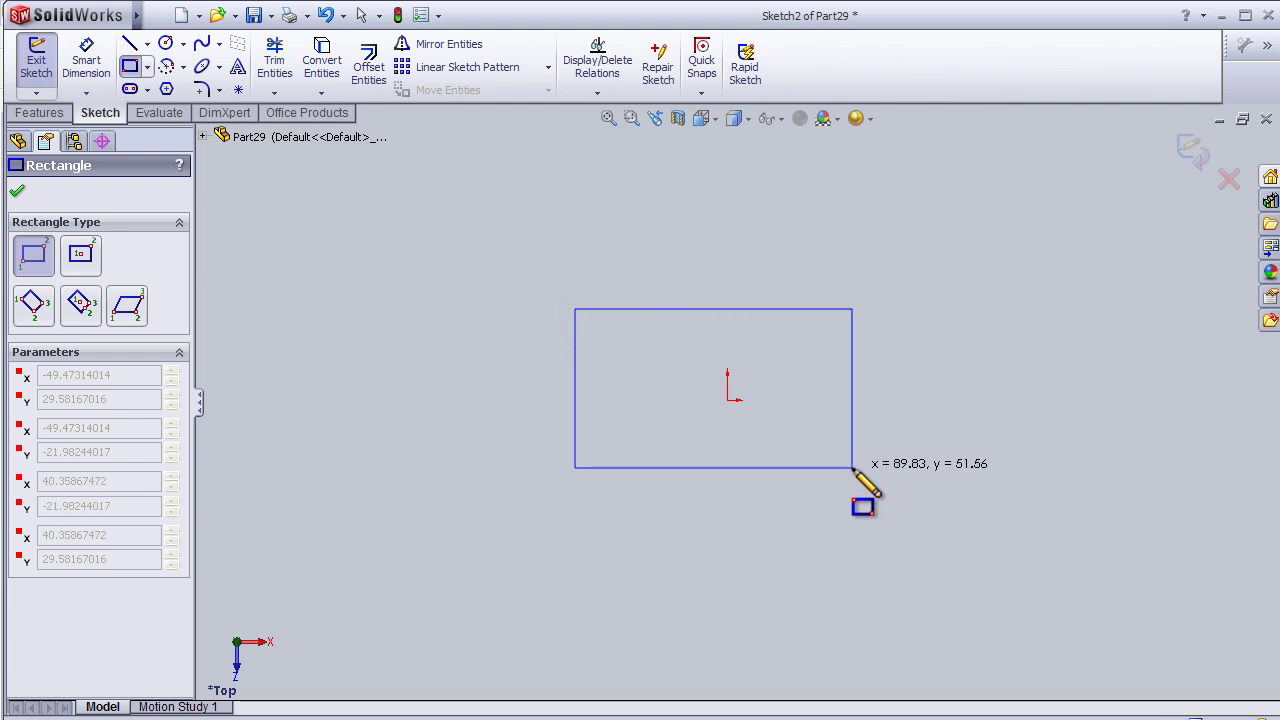
pyautogui.click(1029, 521)
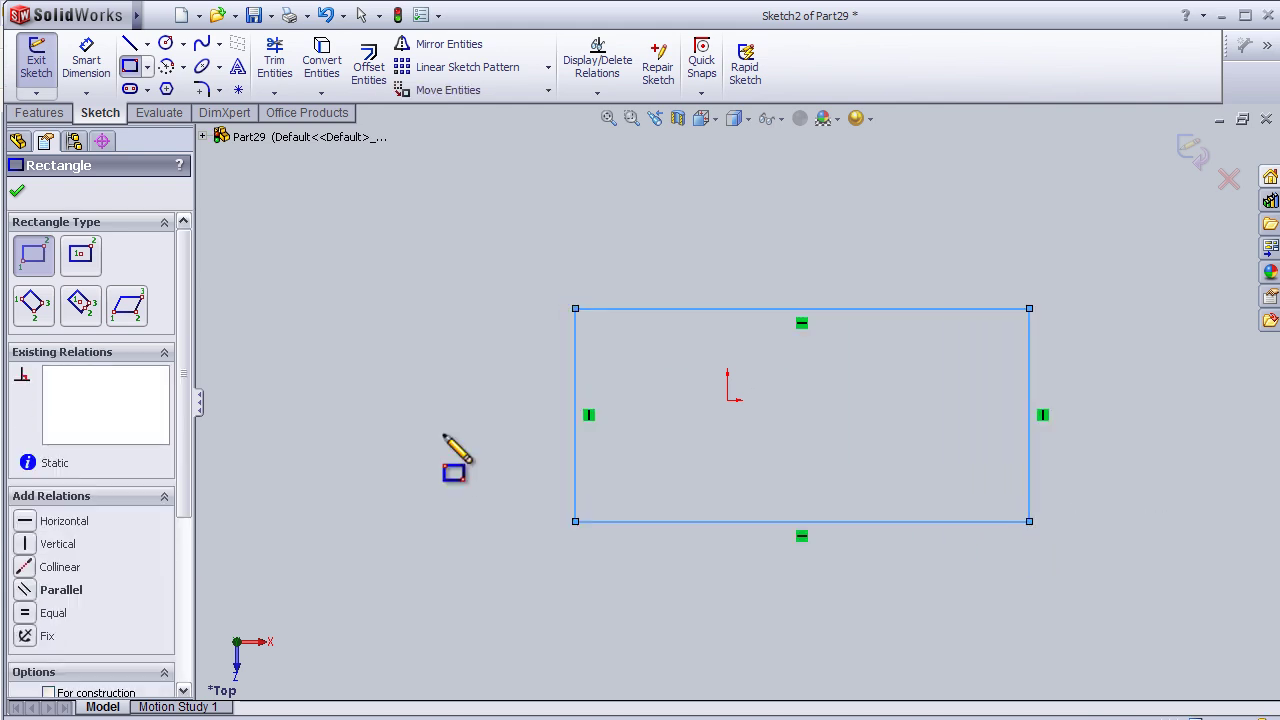
pyautogui.click(17, 191)
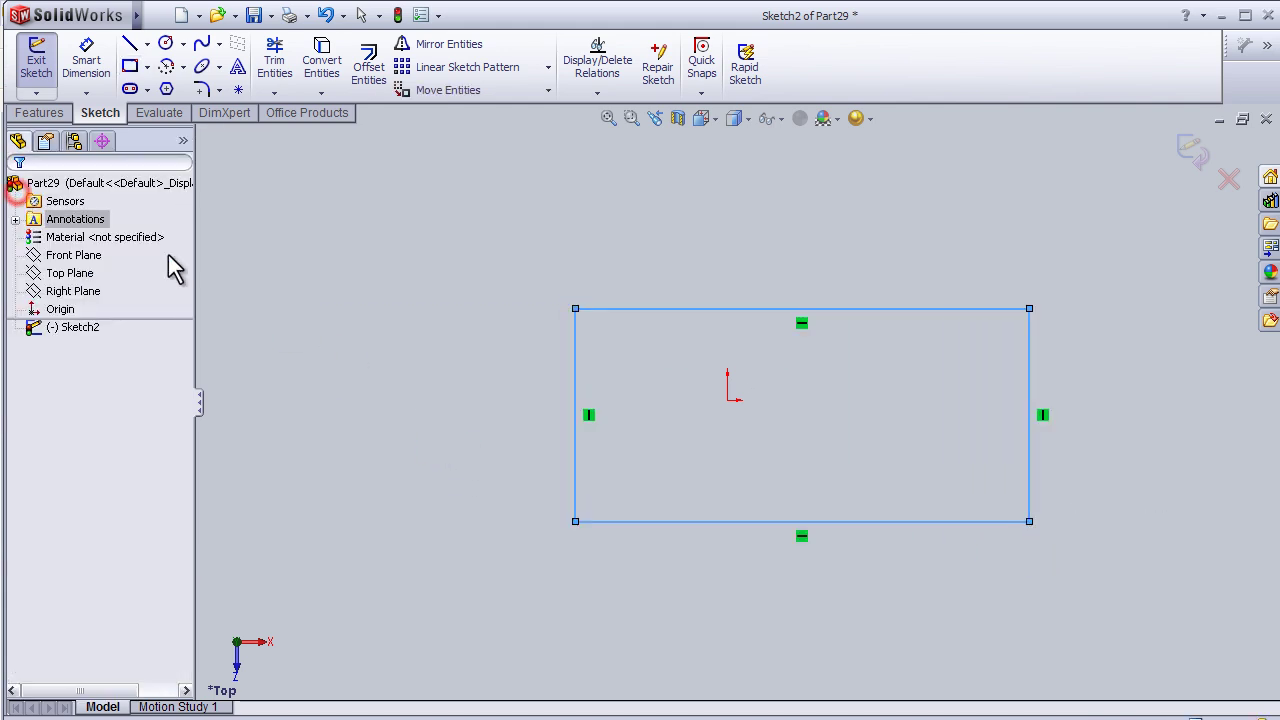
pyautogui.click(487, 383)
pyautogui.scroll(-2, 770, 470)
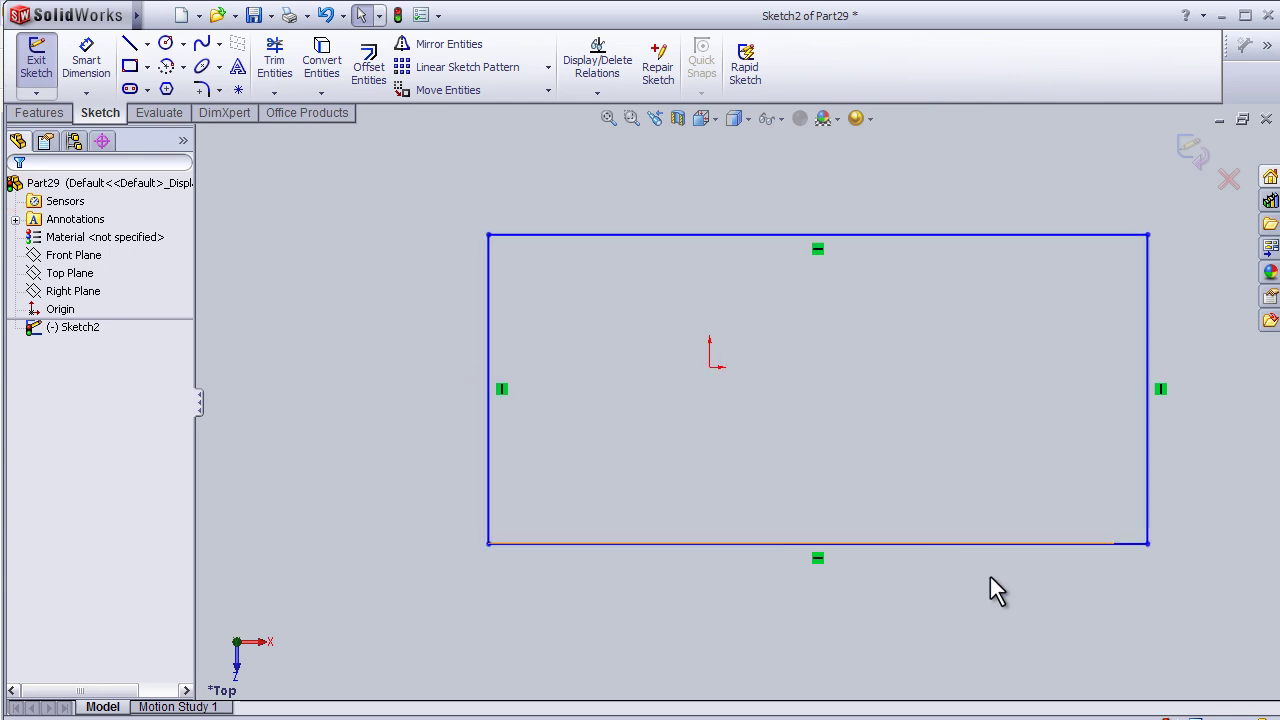
pyautogui.scroll(2, 998, 510)
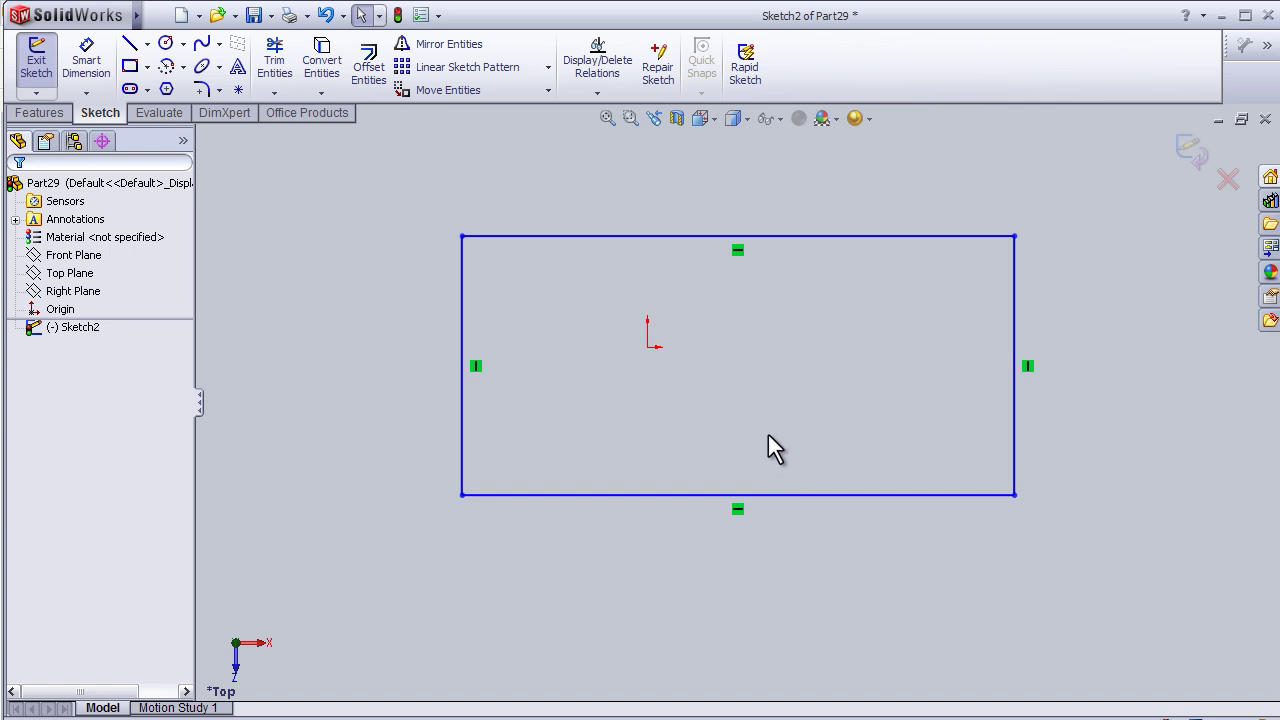
pyautogui.scroll(-1, 743, 397)
pyautogui.scroll(2, 830, 424)
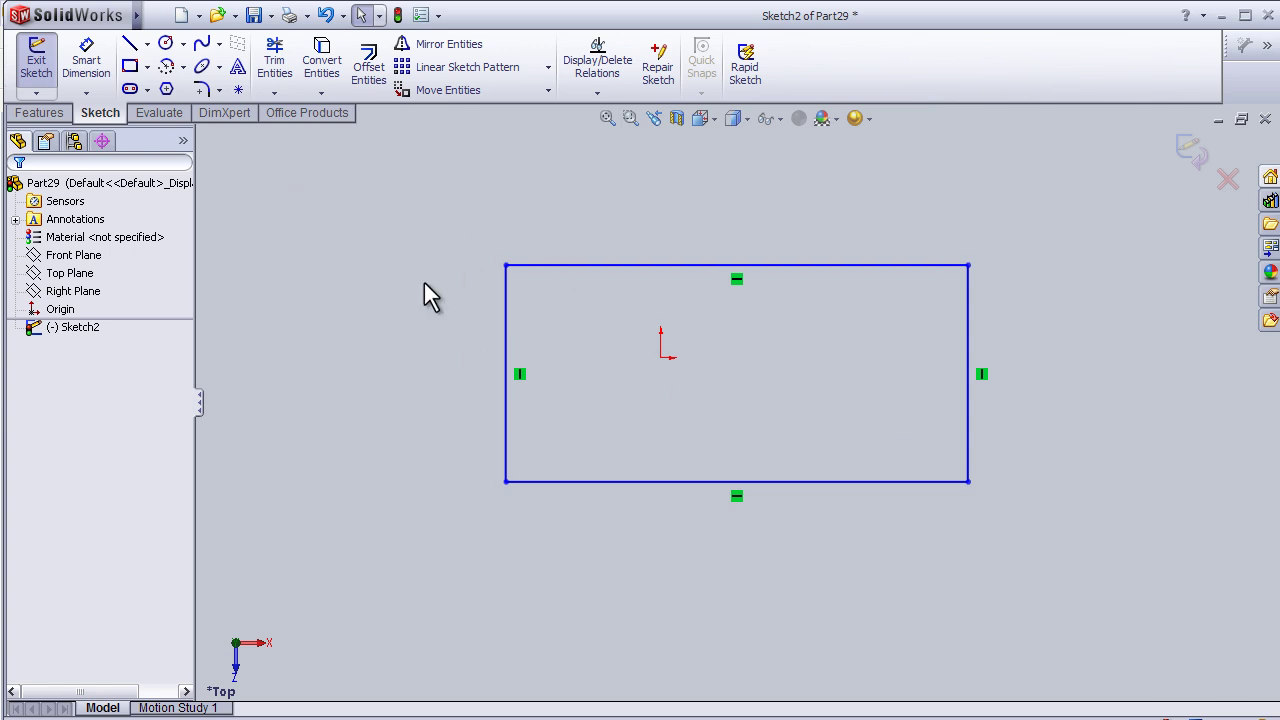
# Smart Dimension the left edge to 80 mm and the bottom edge to 90 mm
pyautogui.click(97, 78)
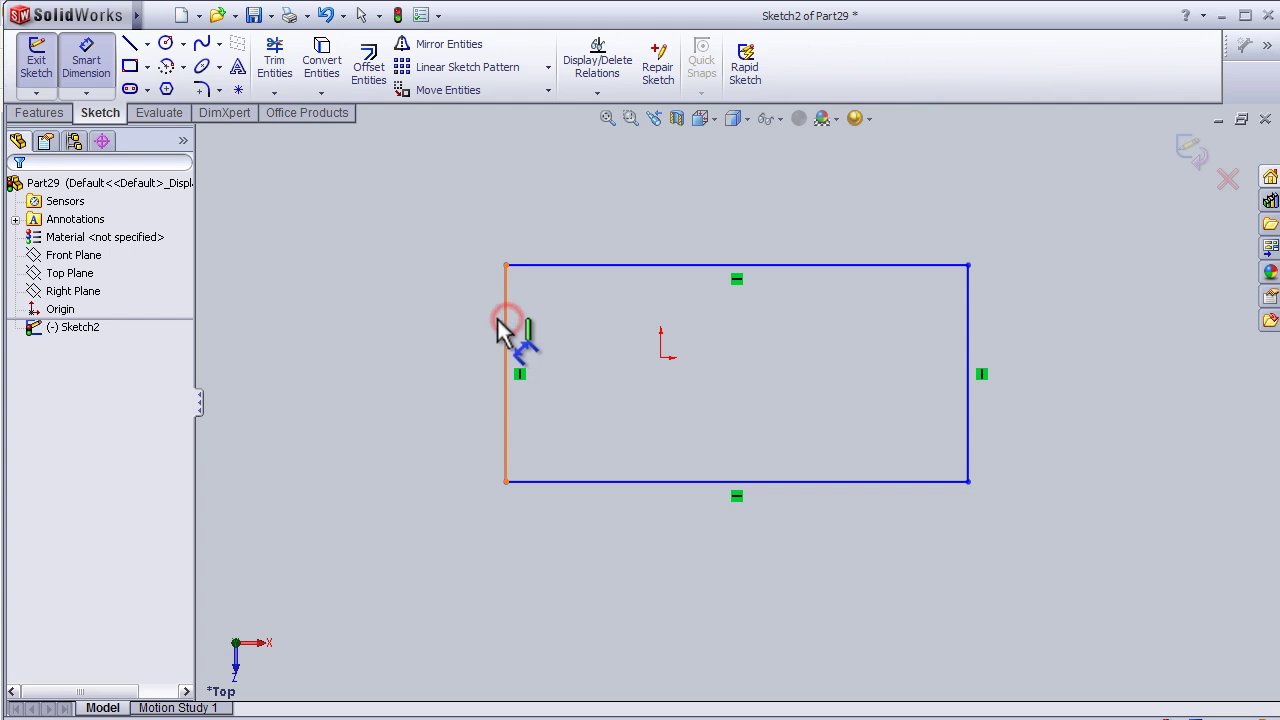
pyautogui.click(508, 328)
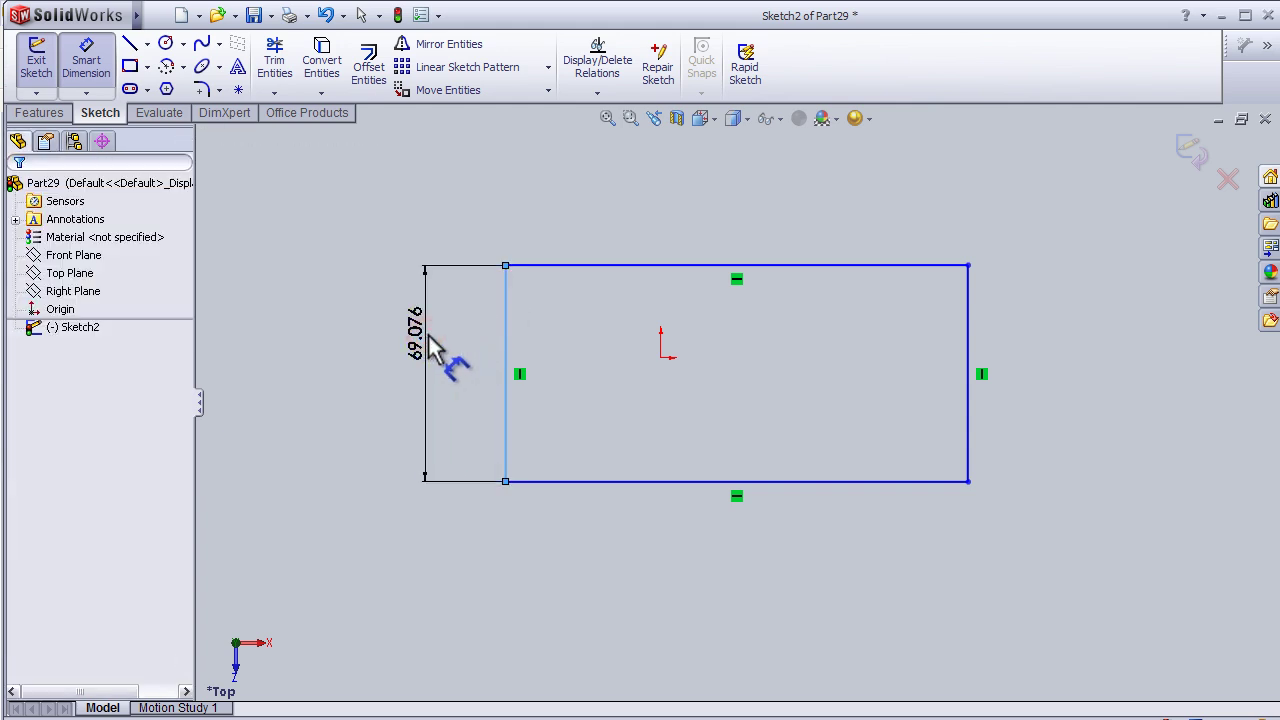
pyautogui.click(430, 345)
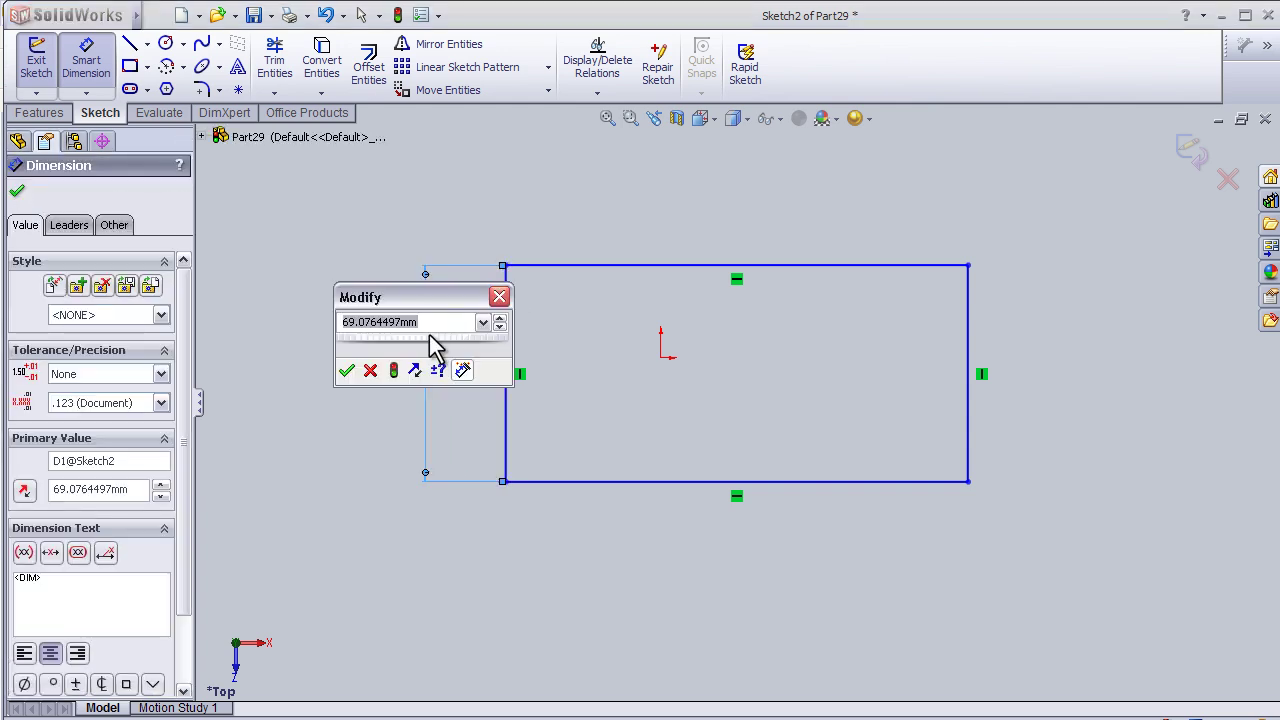
pyautogui.write('80')
pyautogui.press('Return')
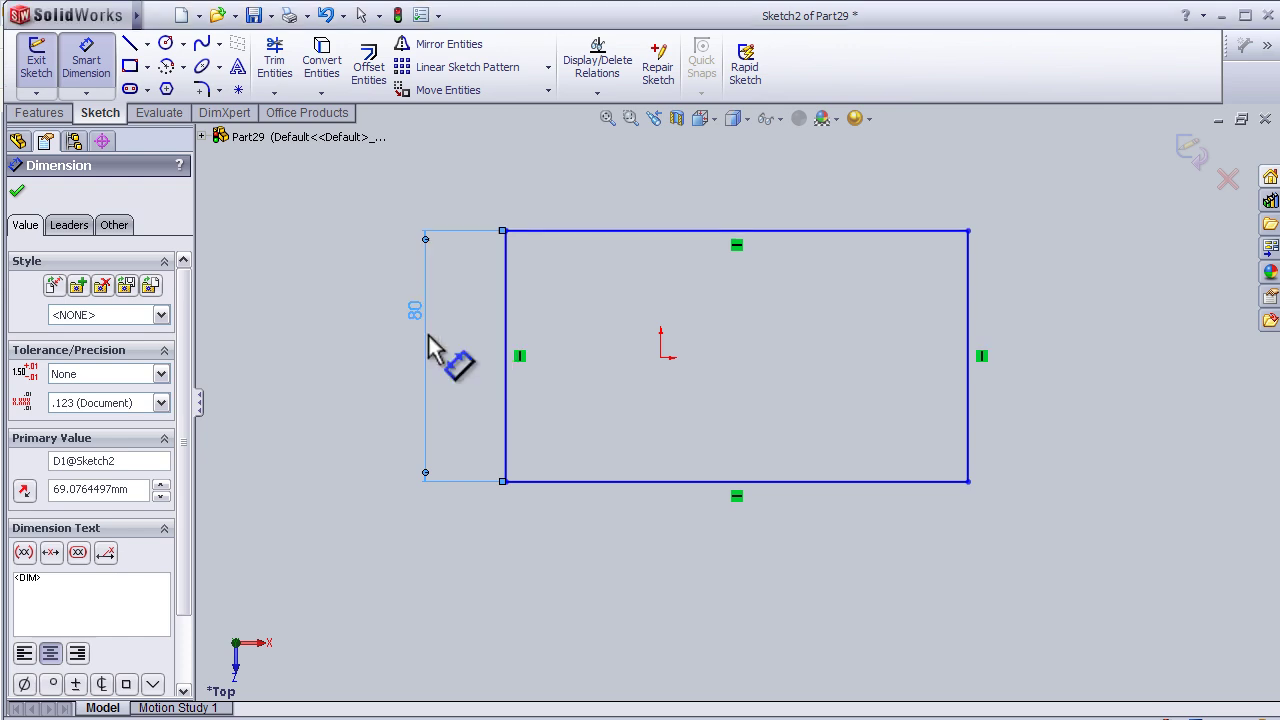
pyautogui.click(587, 482)
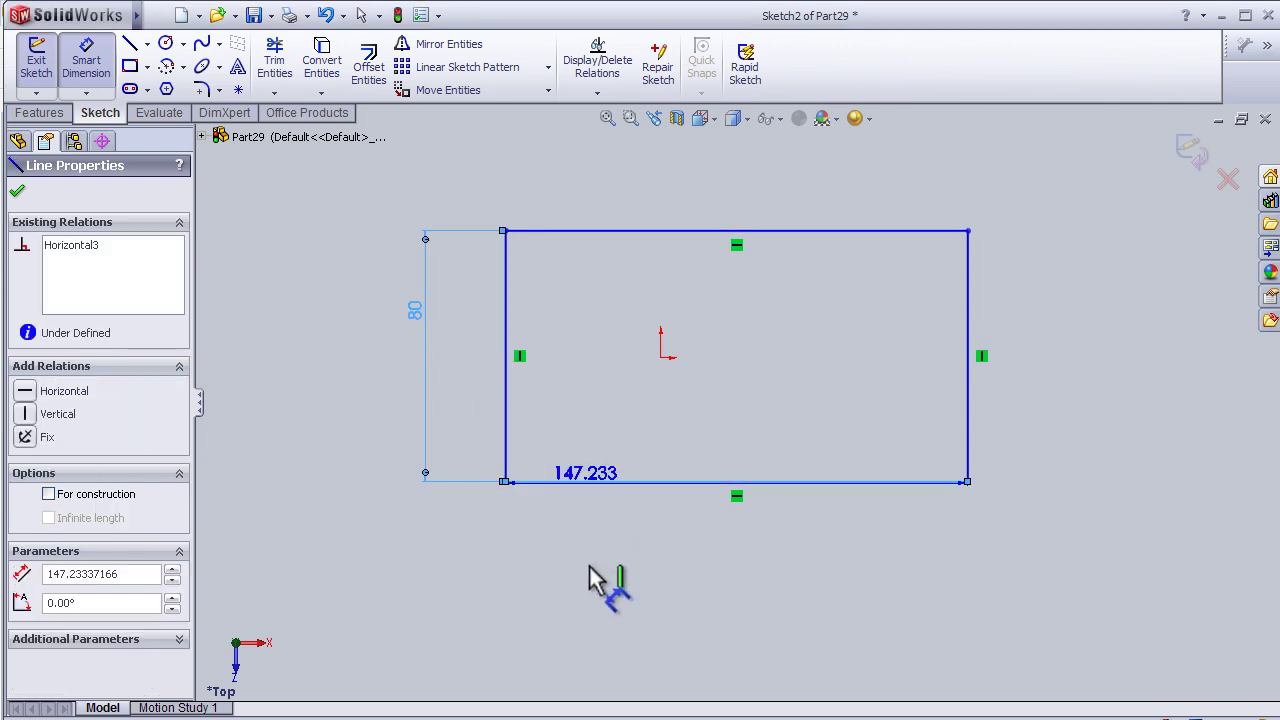
pyautogui.click(590, 584)
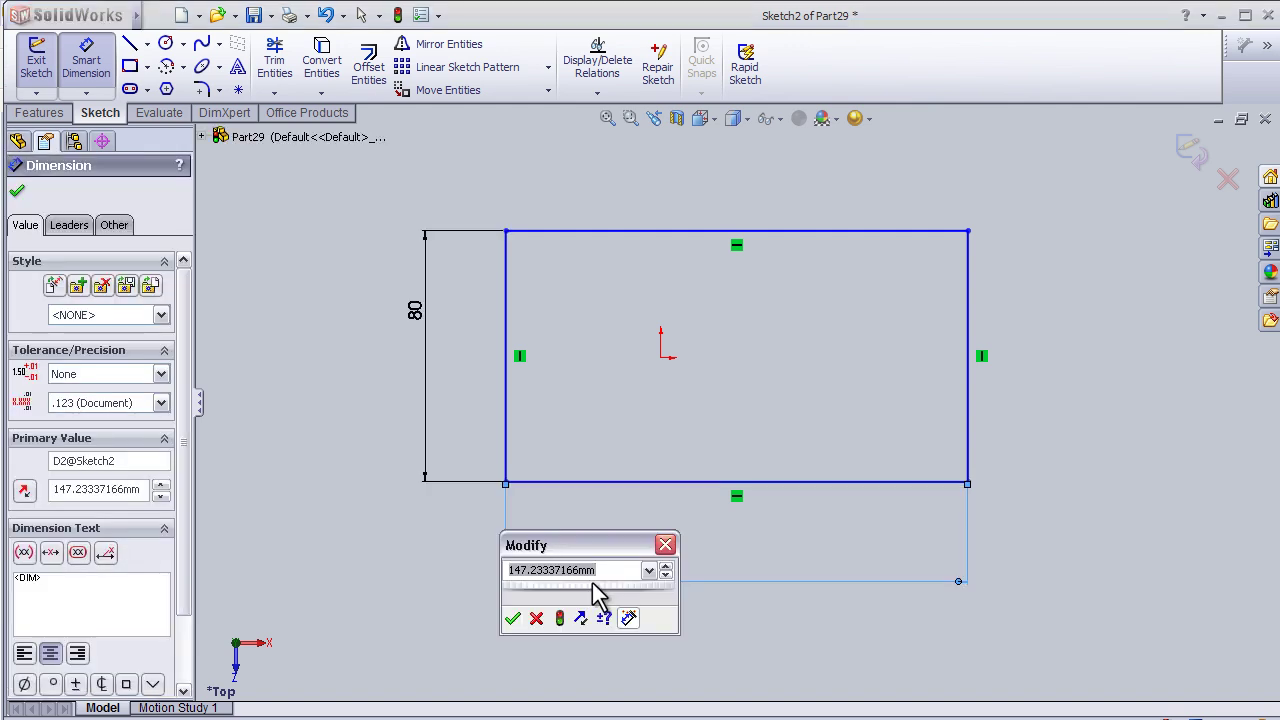
pyautogui.write('90')
pyautogui.press('Return')
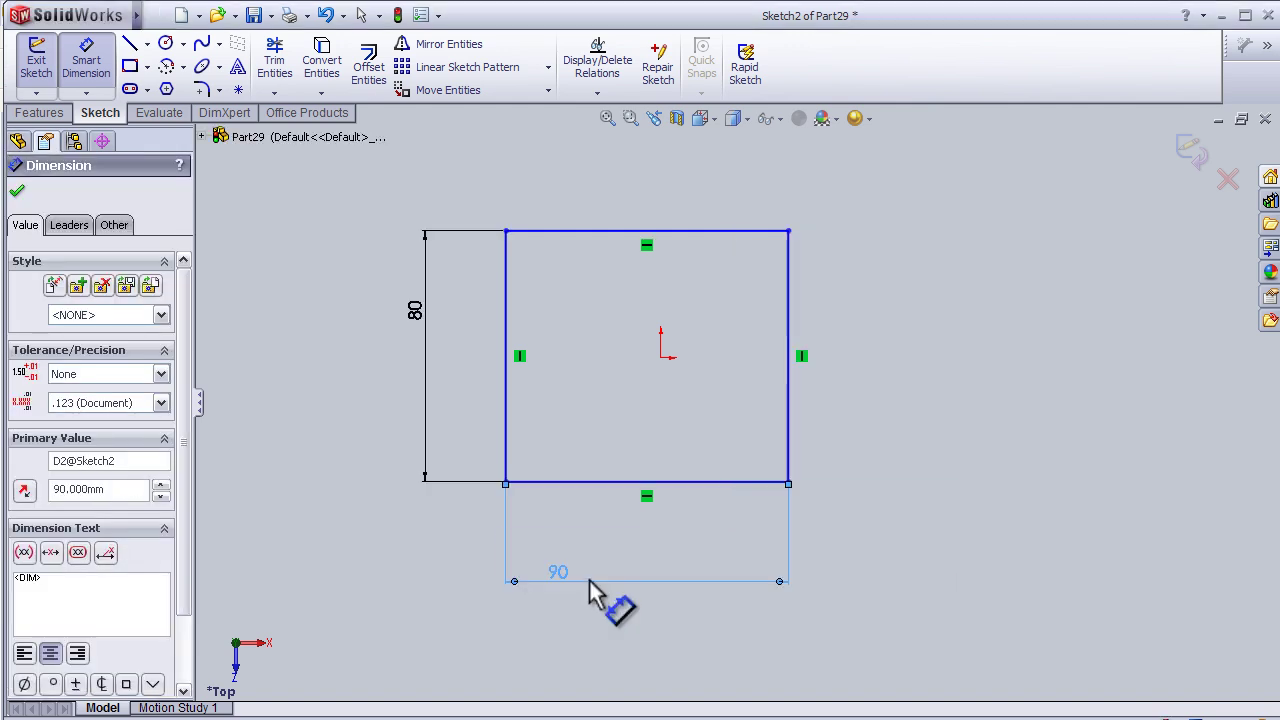
pyautogui.click(17, 191)
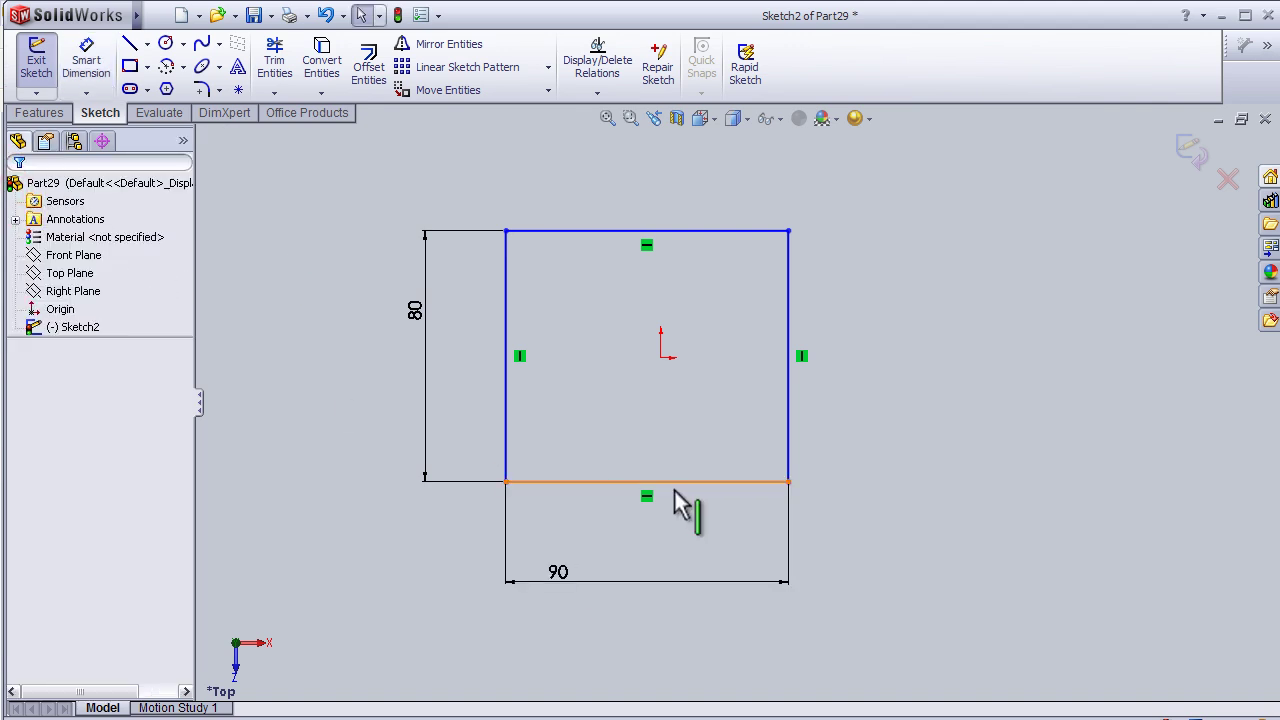
pyautogui.scroll(-2, 487, 545)
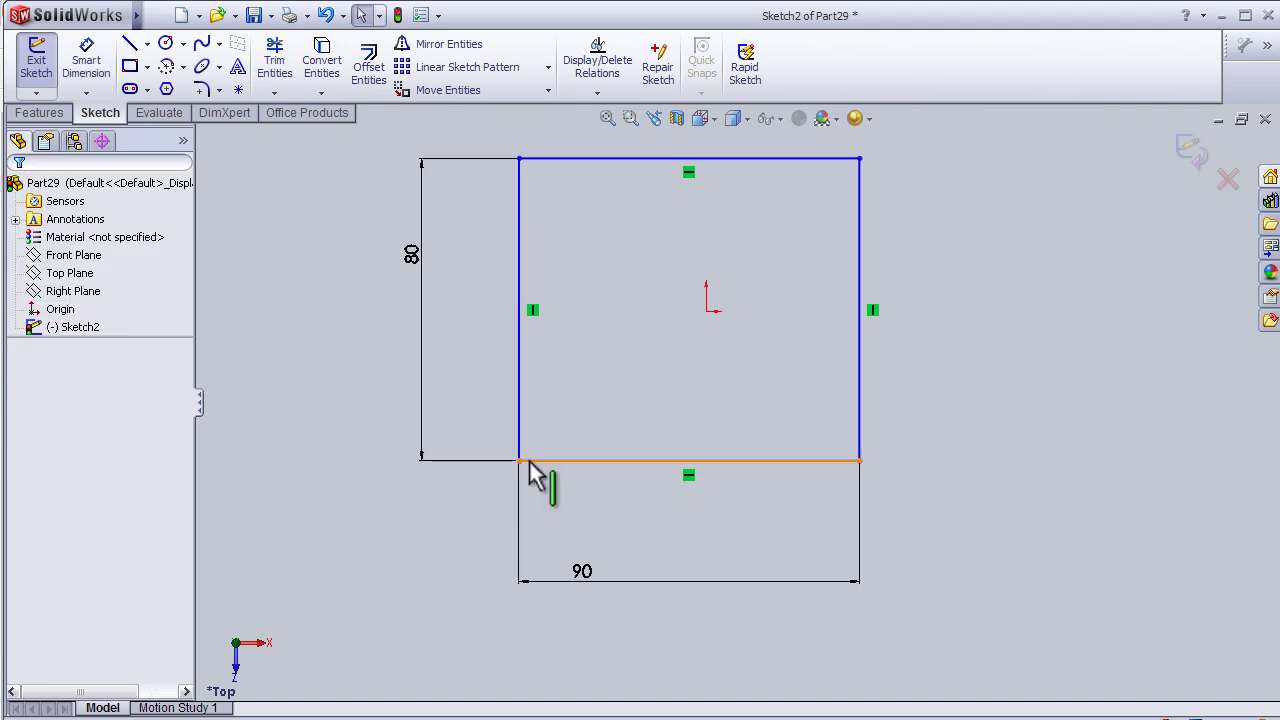
pyautogui.scroll(2, 591, 300)
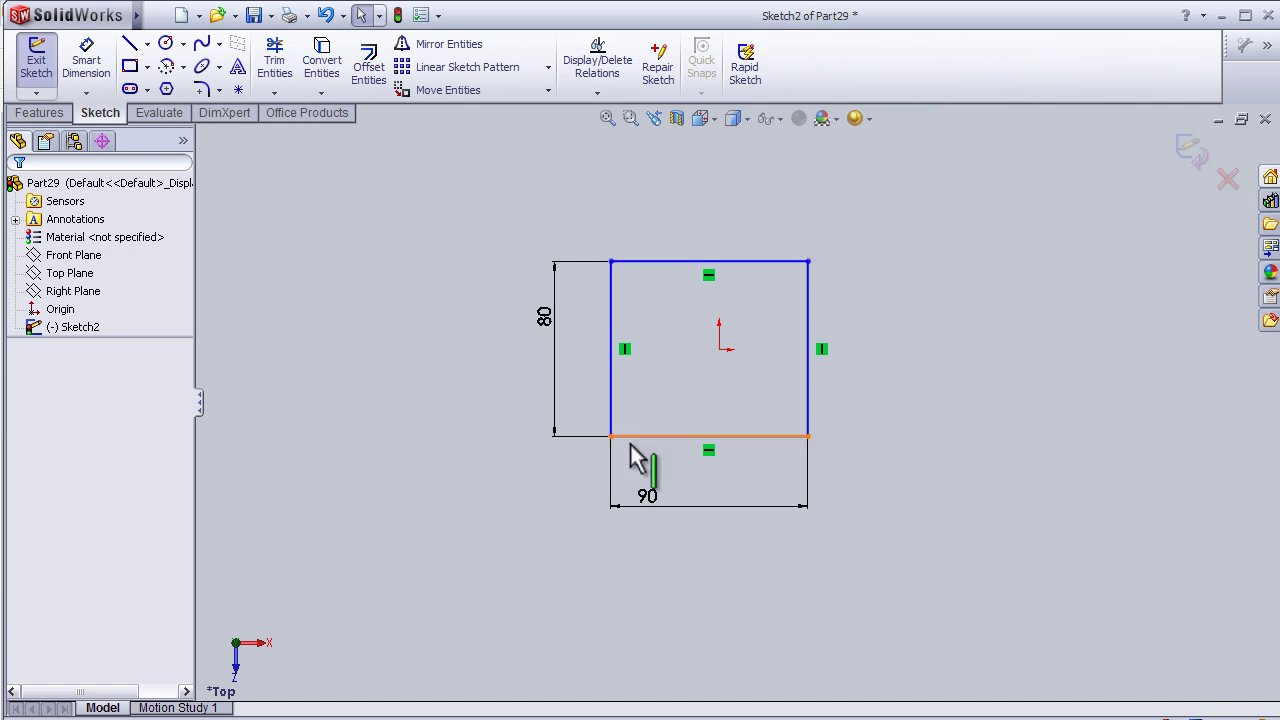
pyautogui.scroll(-2, 726, 409)
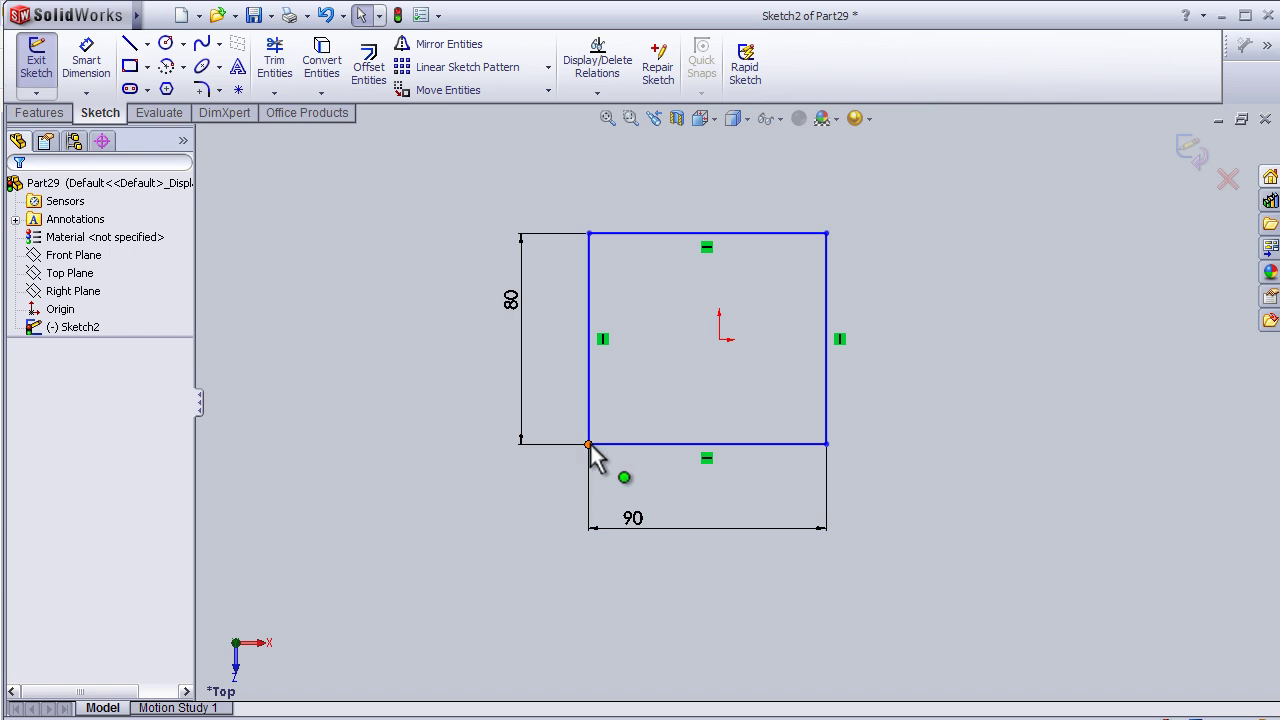
pyautogui.click(718, 340)
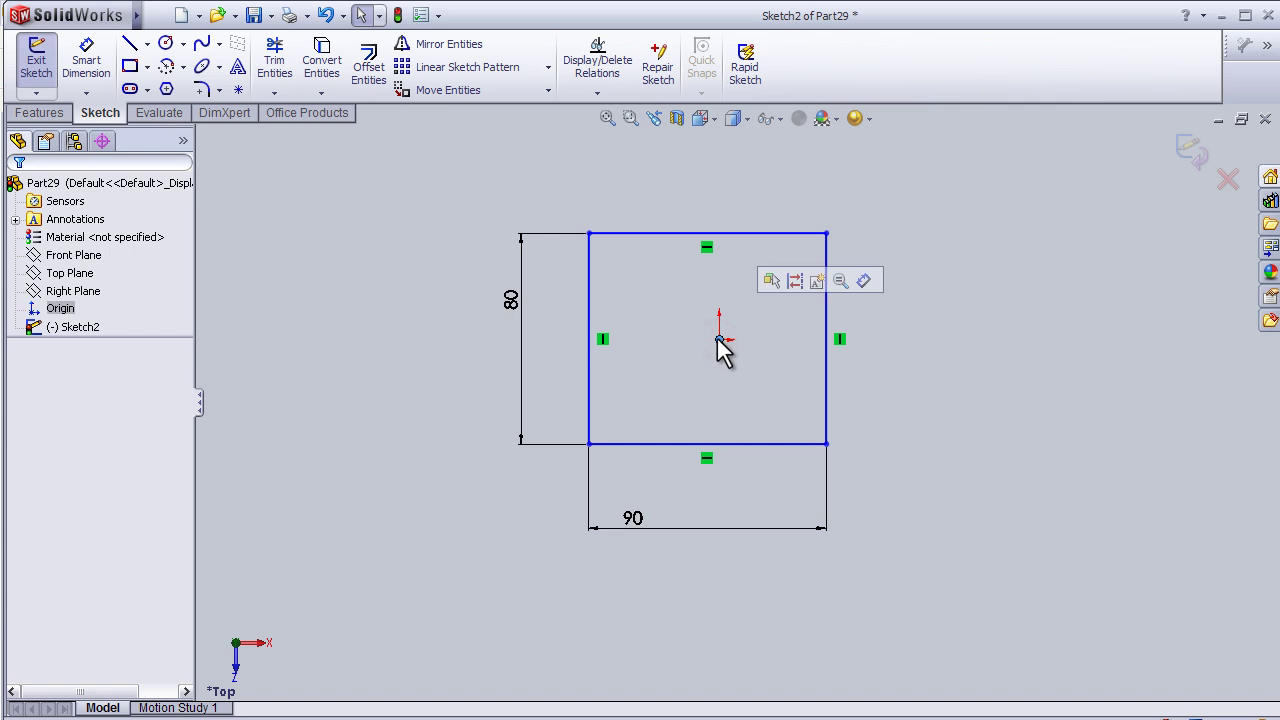
# Dimension the horizontal distance from the origin to the rectangle's left edge as 50 mm
pyautogui.click(86, 62)
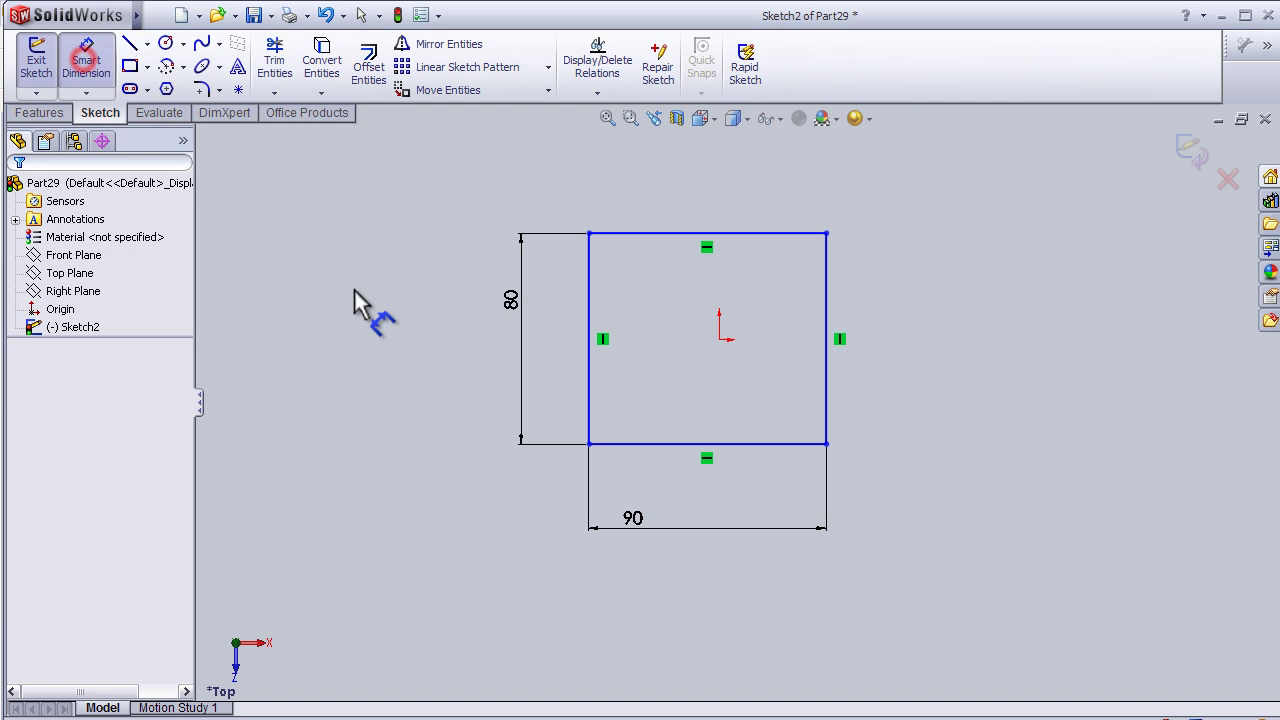
pyautogui.click(719, 341)
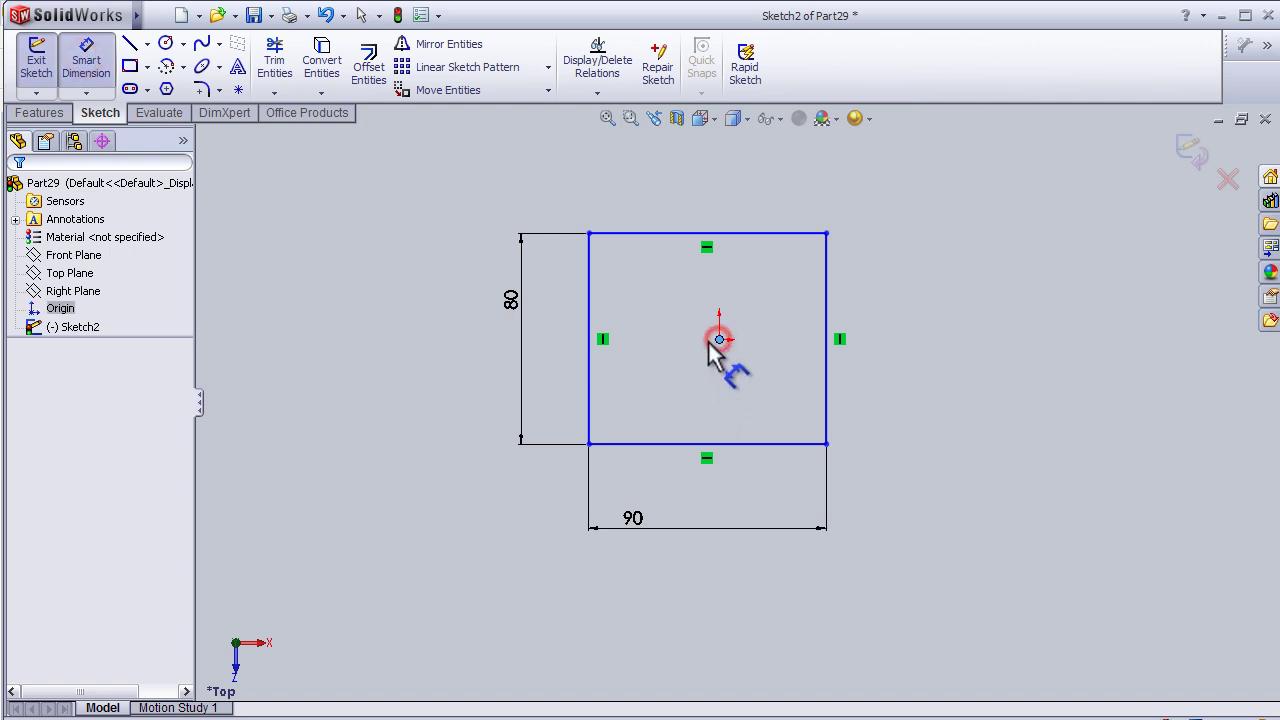
pyautogui.click(589, 346)
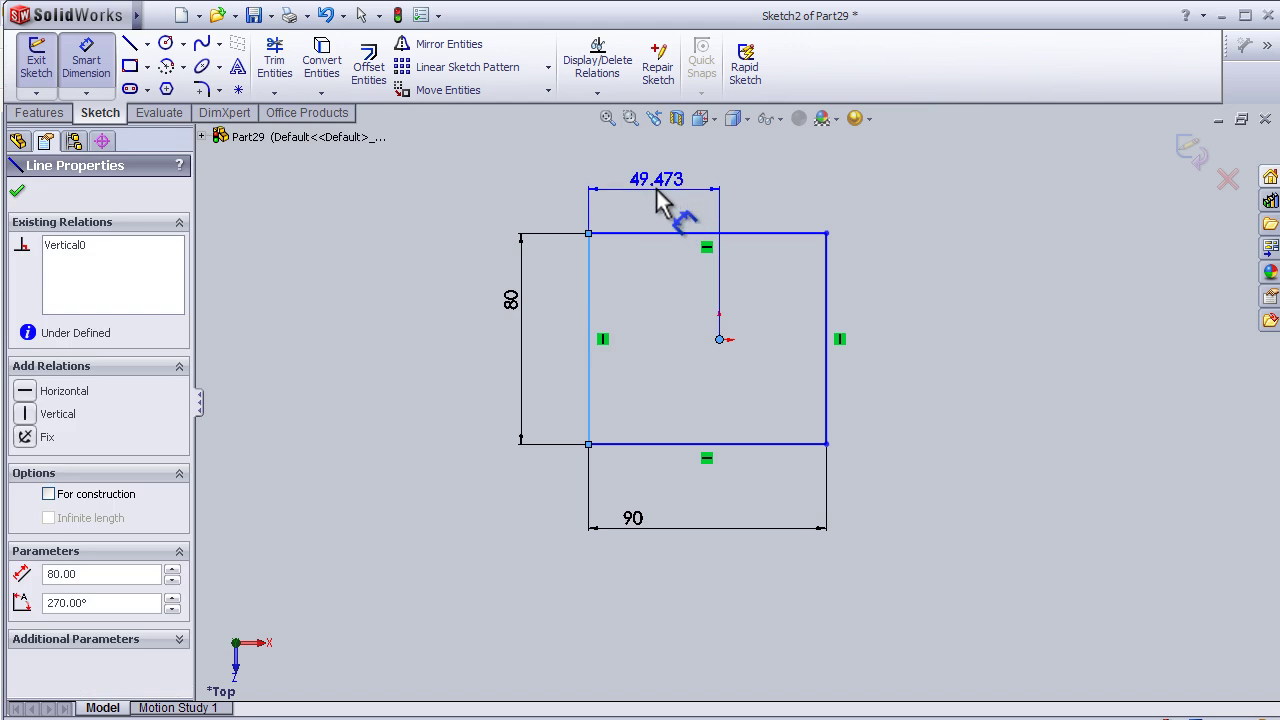
pyautogui.click(660, 202)
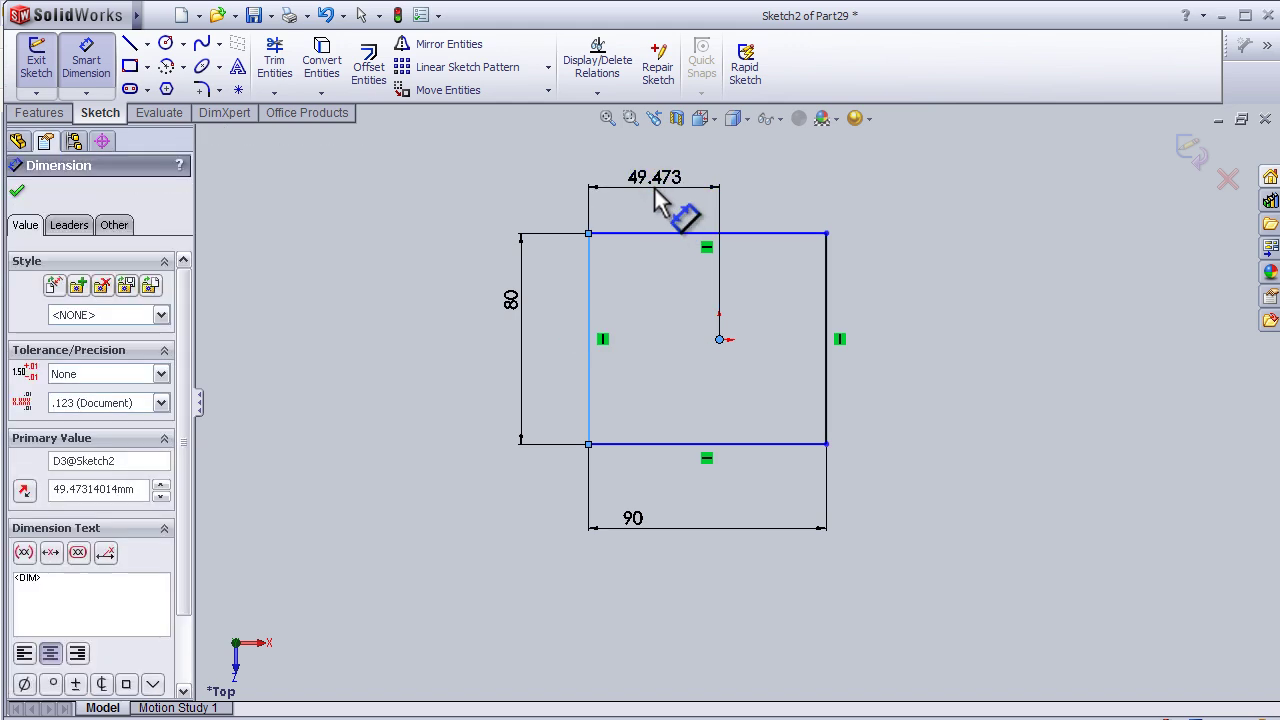
pyautogui.write('50')
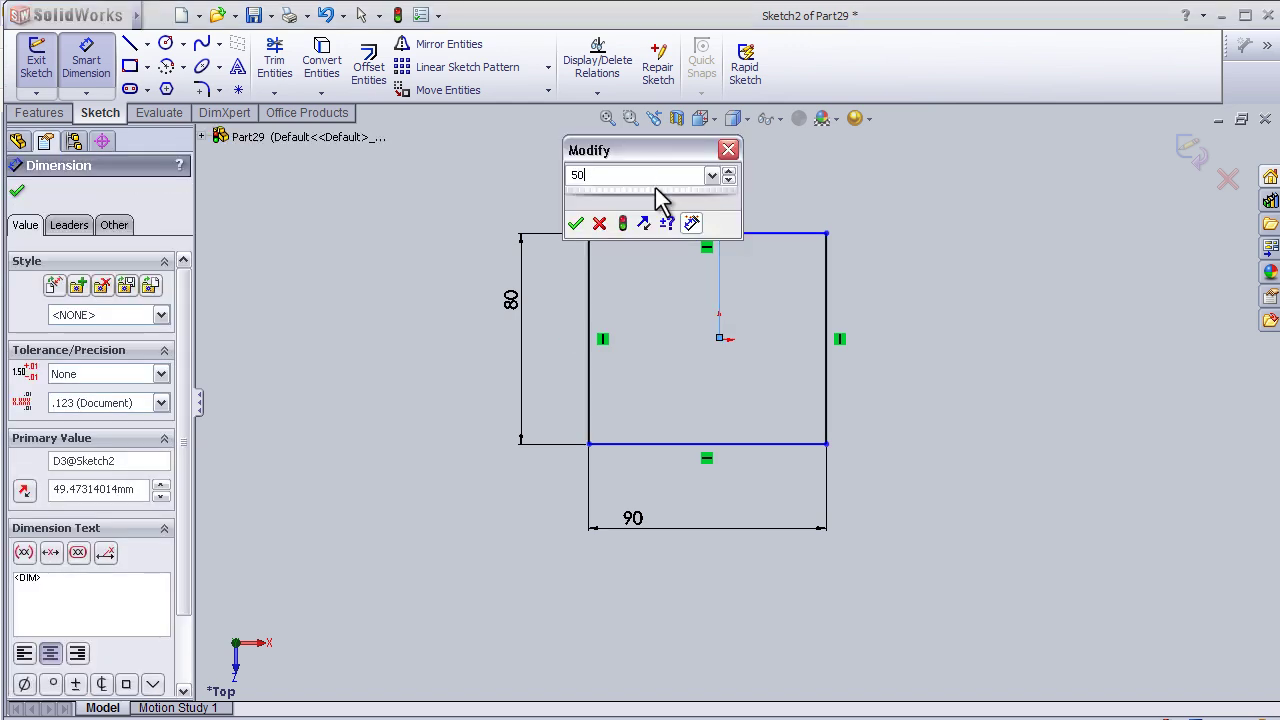
pyautogui.click(575, 223)
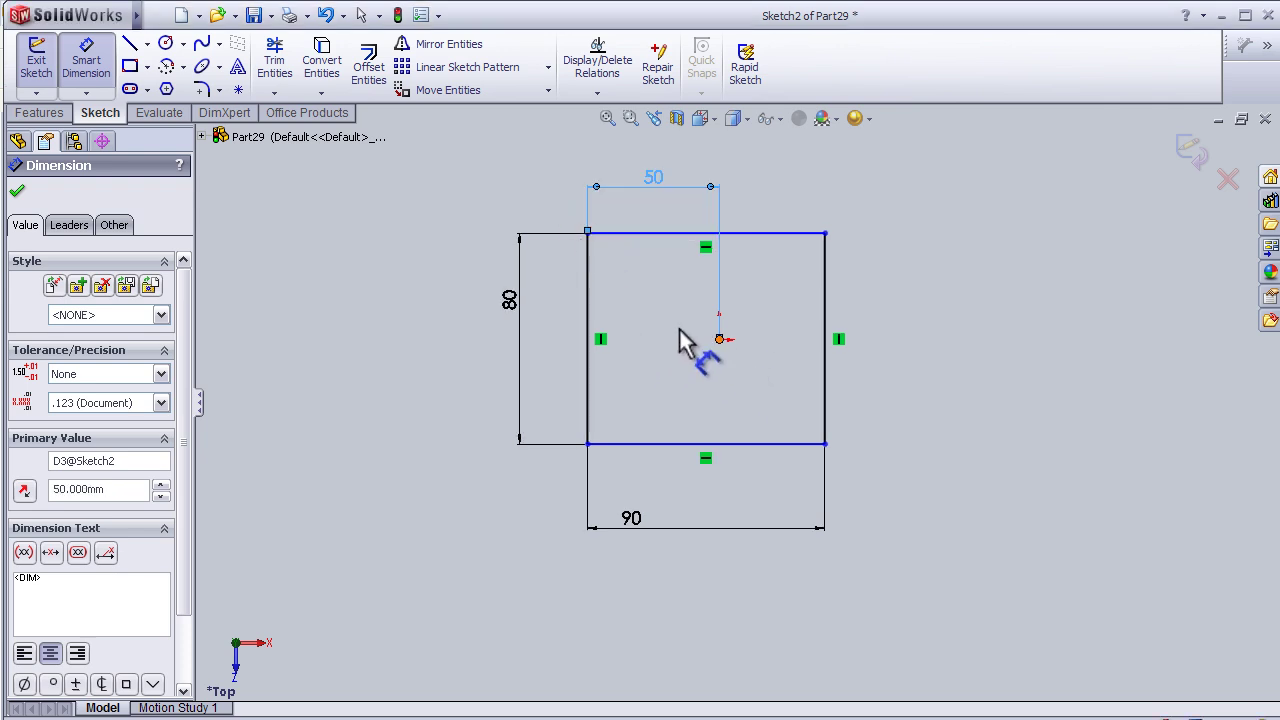
# Dimension the vertical distance from the rectangle's bottom edge to the origin as 50 mm
pyautogui.click(745, 444)
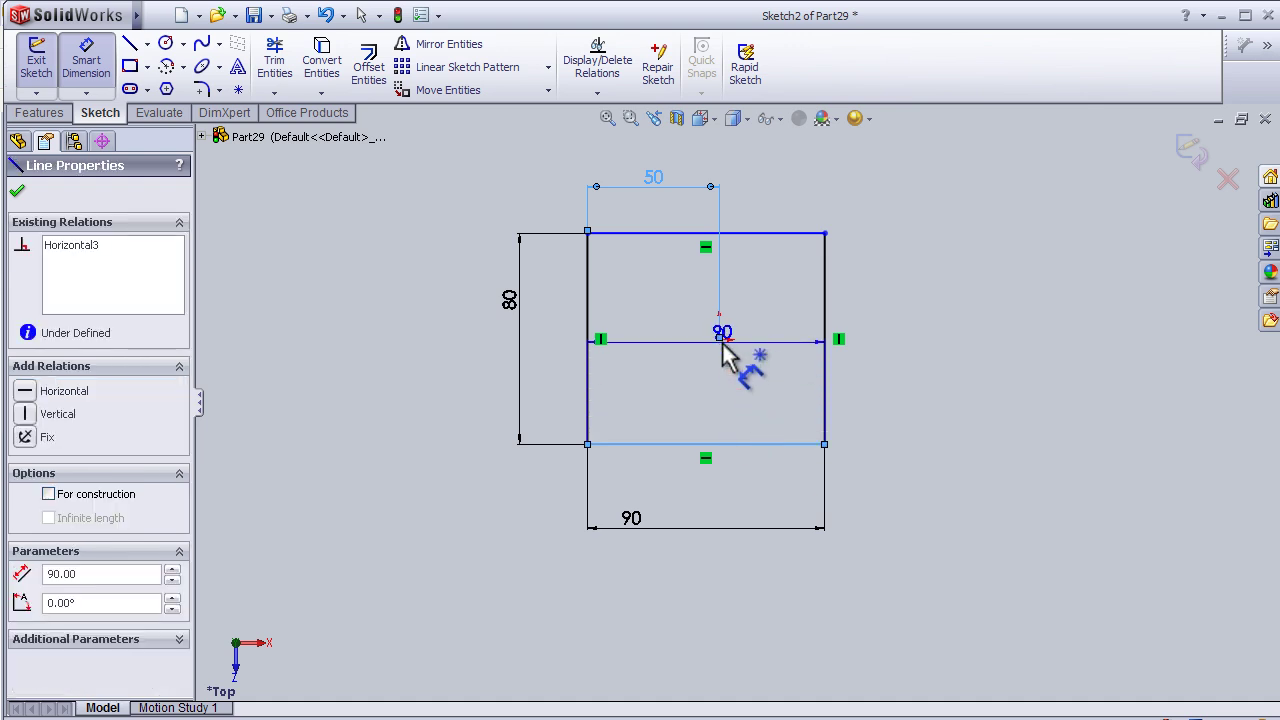
pyautogui.click(720, 338)
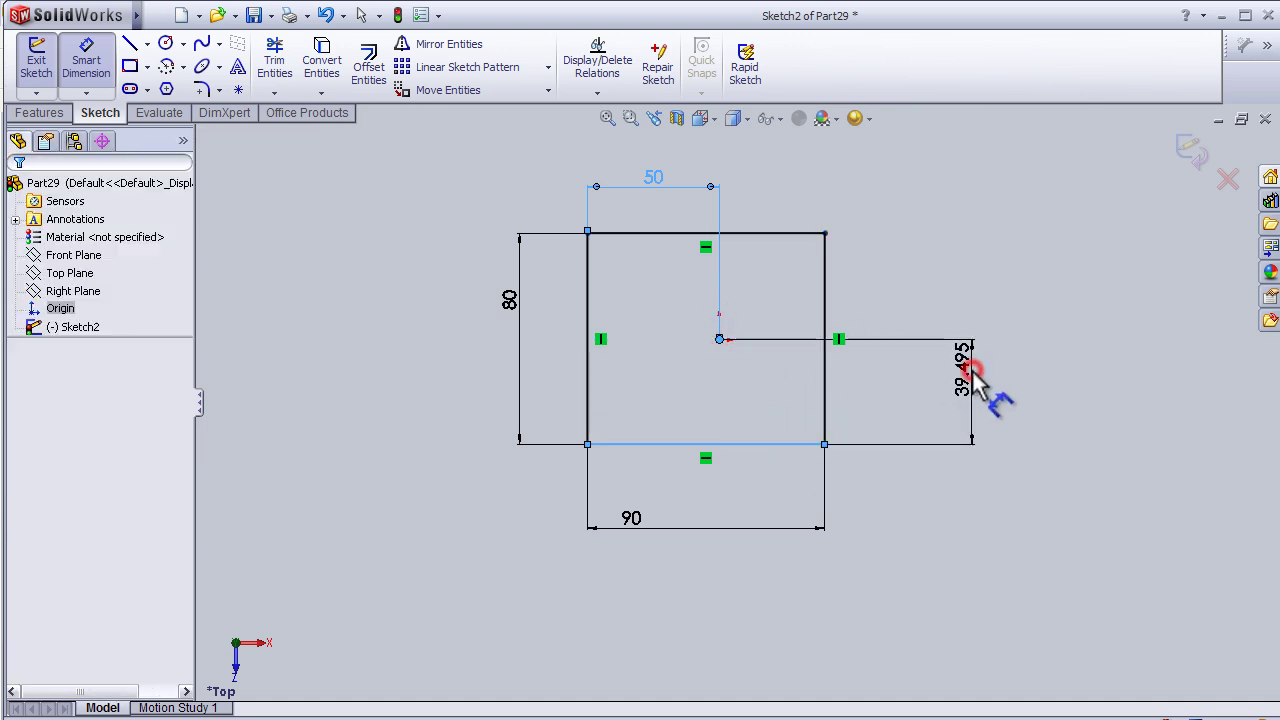
pyautogui.click(970, 370)
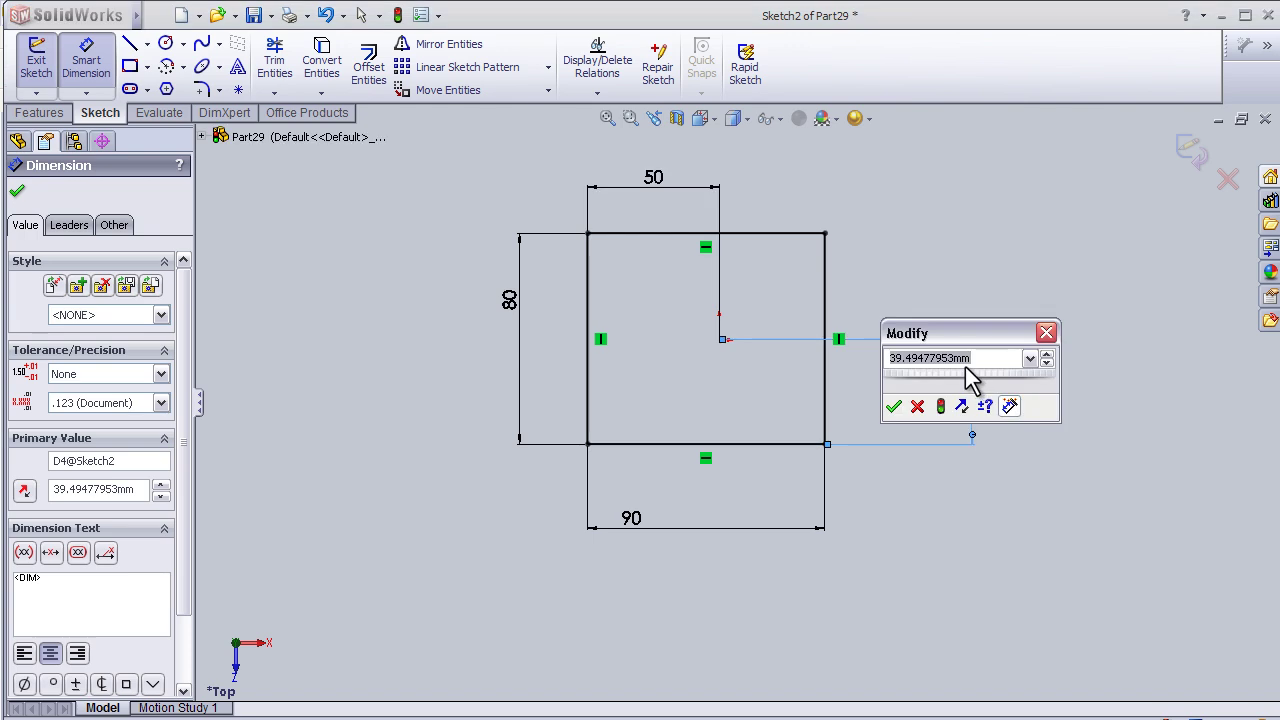
pyautogui.write('50')
pyautogui.click(893, 406)
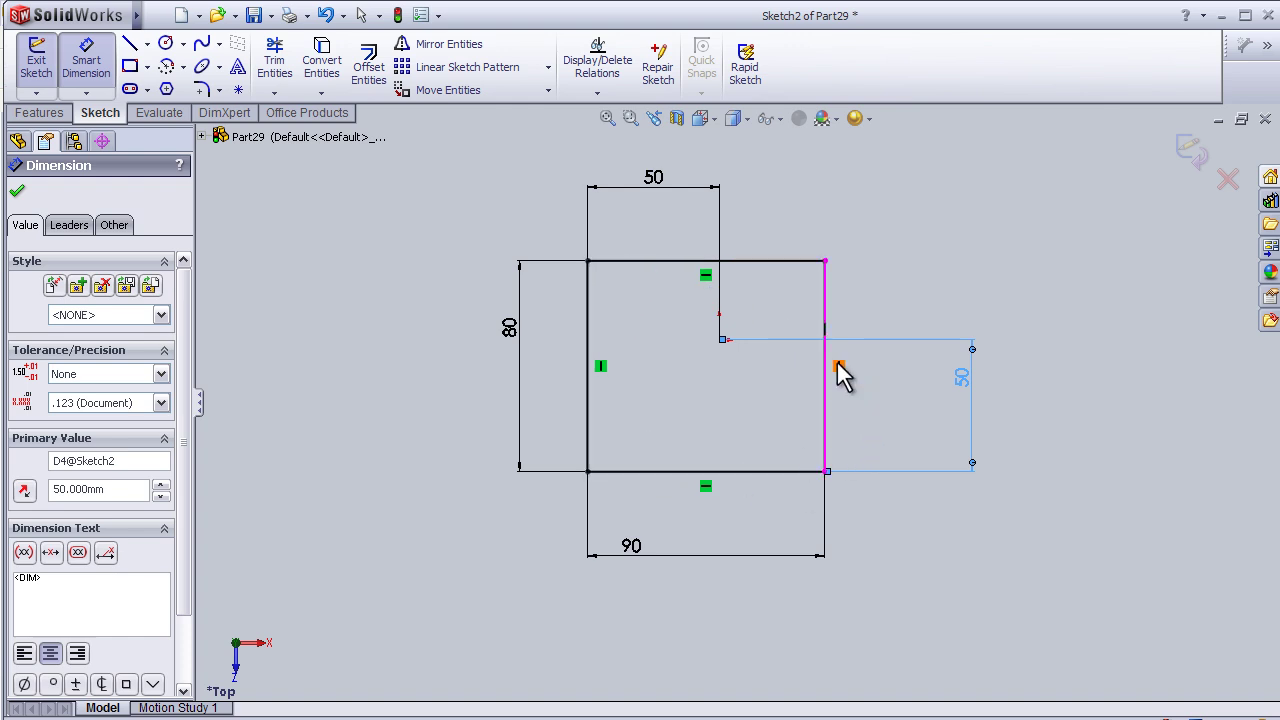
pyautogui.scroll(3, 840, 368)
pyautogui.scroll(-2, 812, 562)
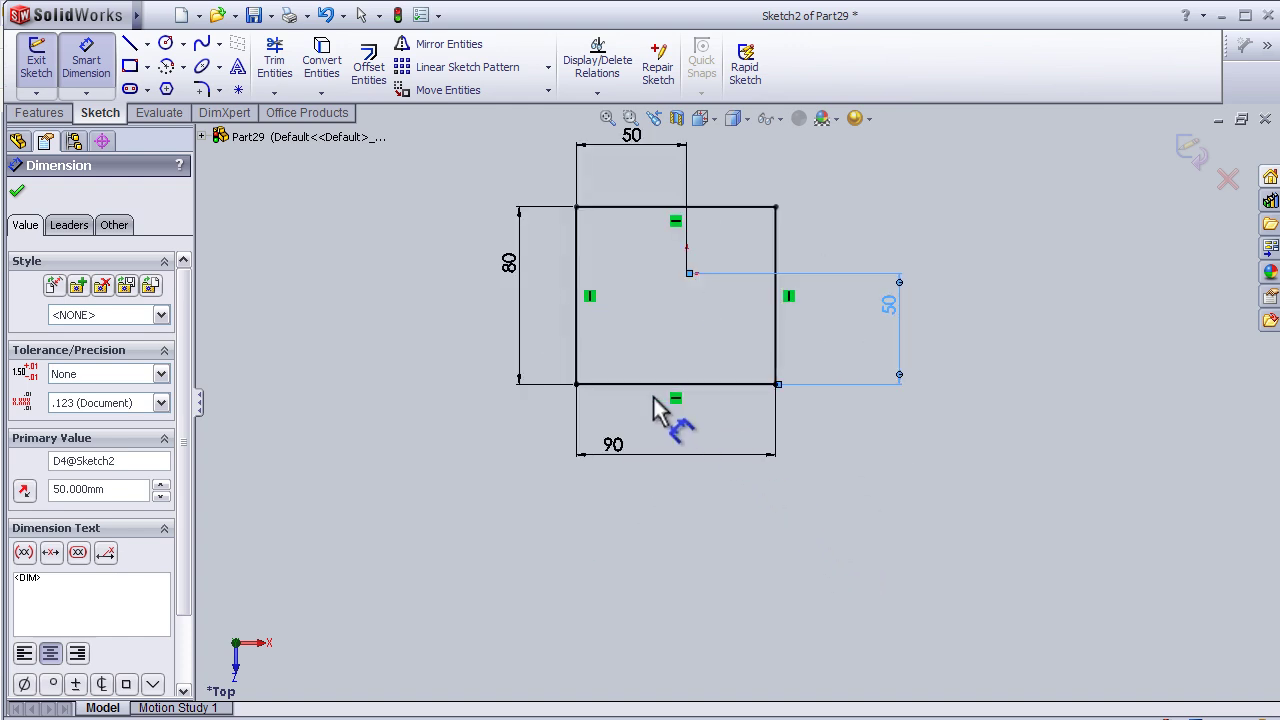
# Drag a circle below the rectangle and set its diameter dimension to 80
pyautogui.click(167, 47)
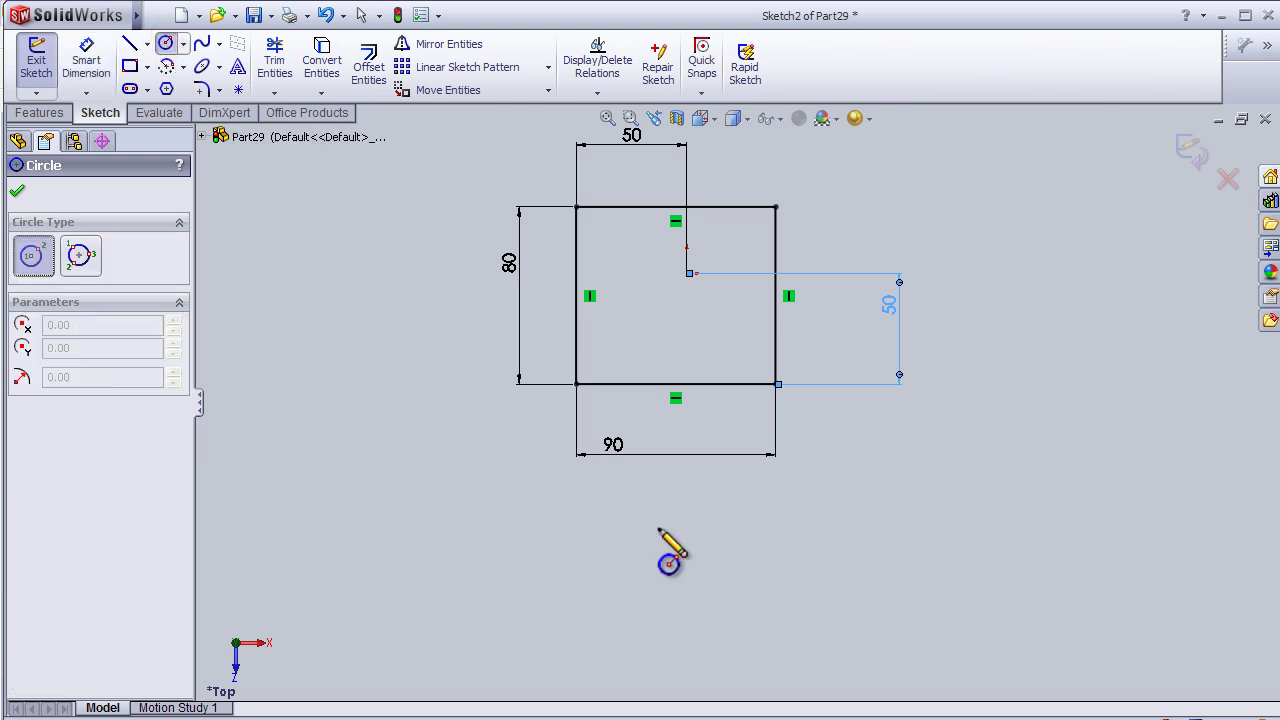
pyautogui.scroll(-1, 690, 560)
pyautogui.moveTo(649, 581)
pyautogui.mouseDown()
pyautogui.moveTo(629, 502)
pyautogui.moveTo(606, 491)
pyautogui.mouseUp()
pyautogui.click(86, 60)
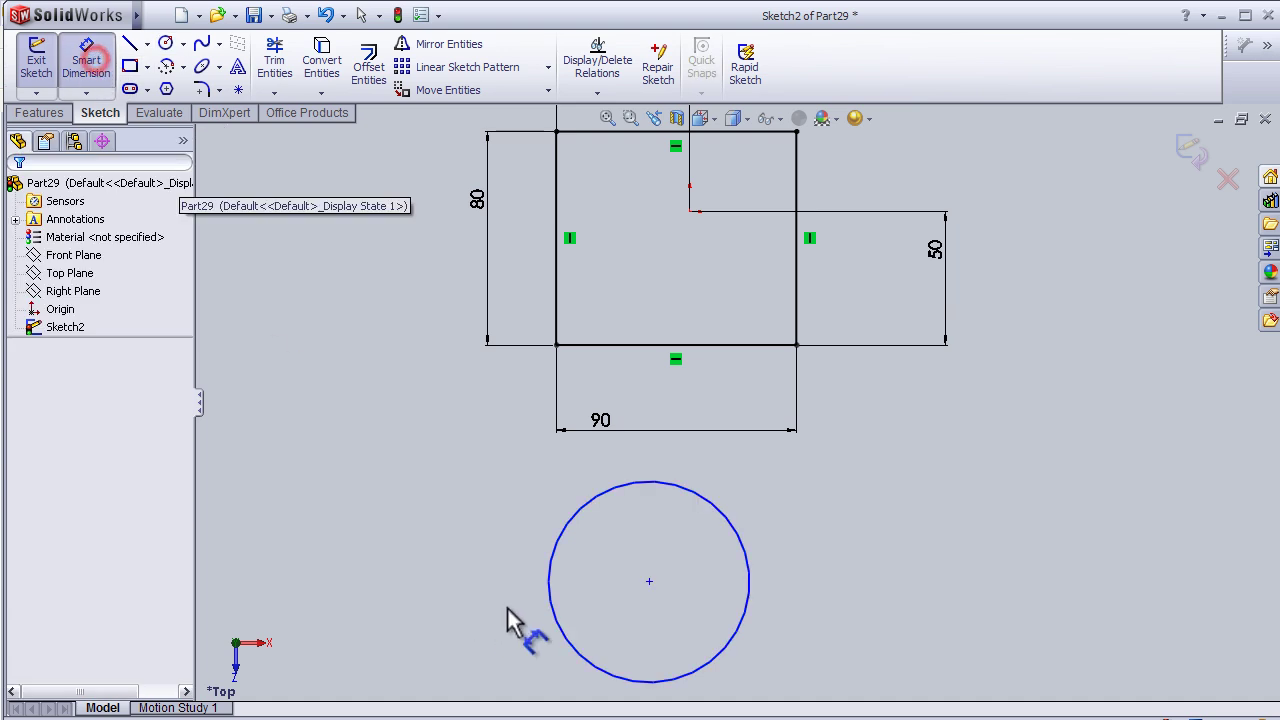
pyautogui.click(549, 593)
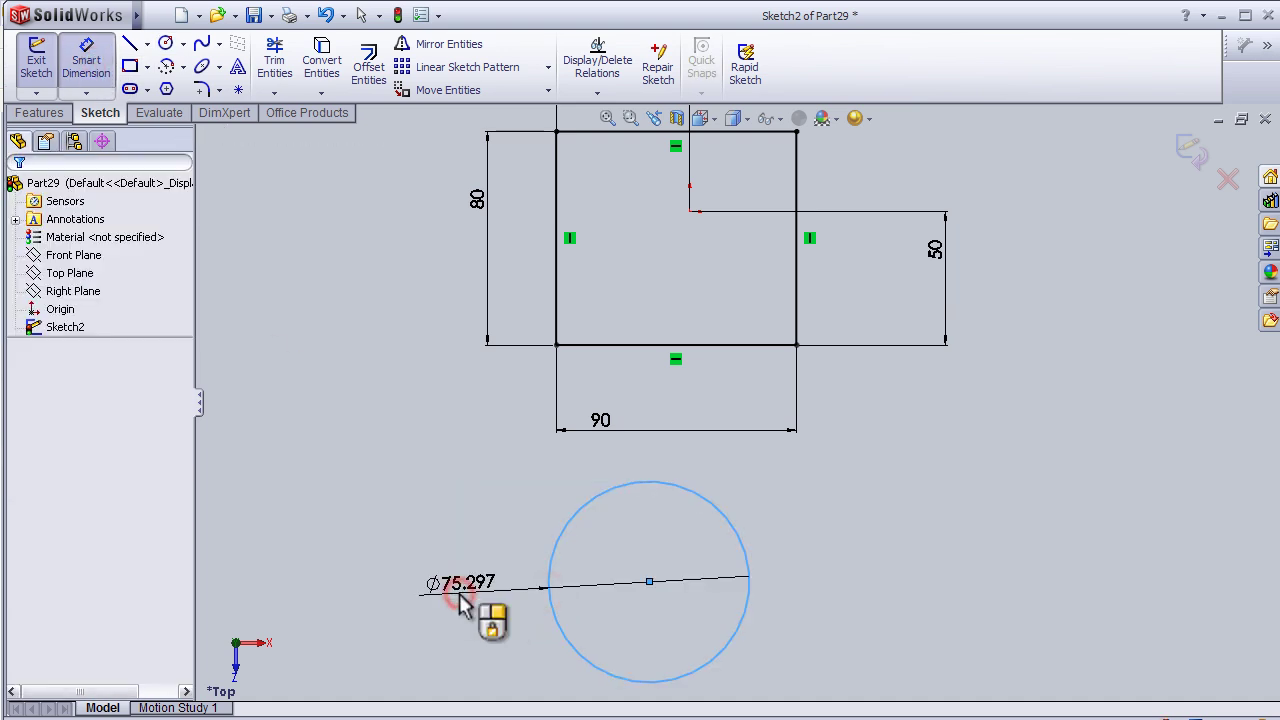
pyautogui.click(467, 592)
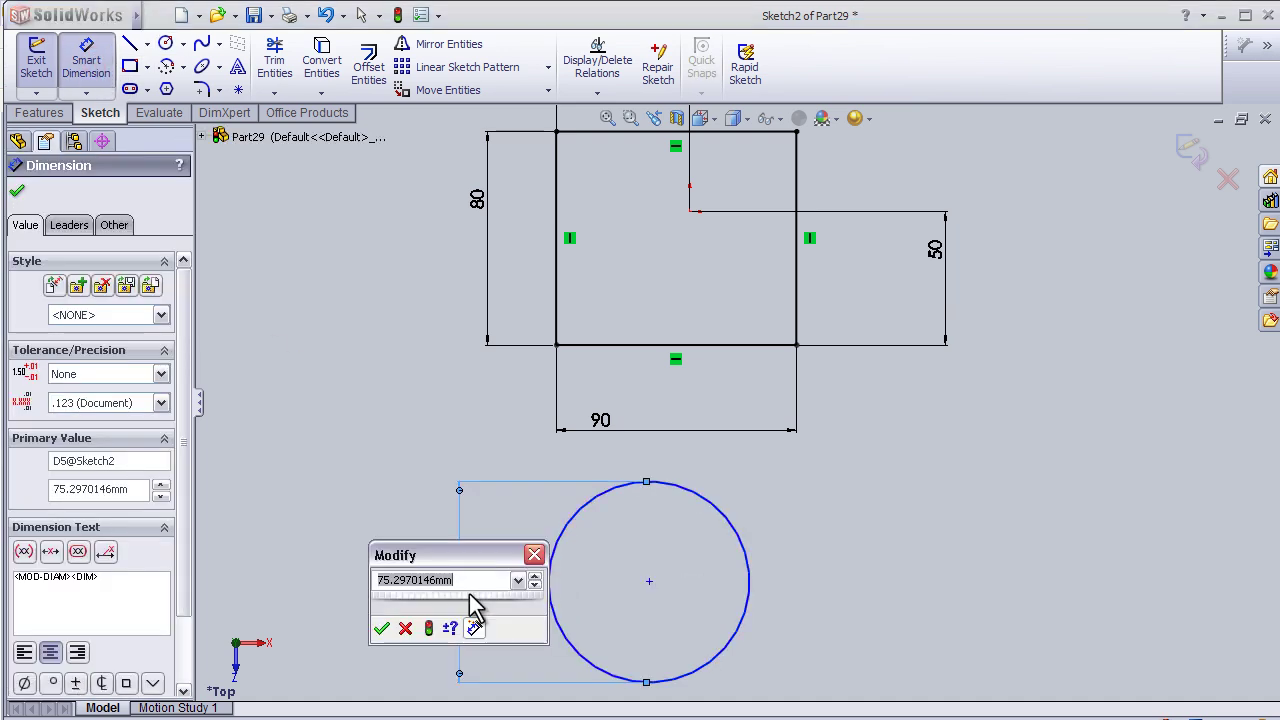
pyautogui.write('80')
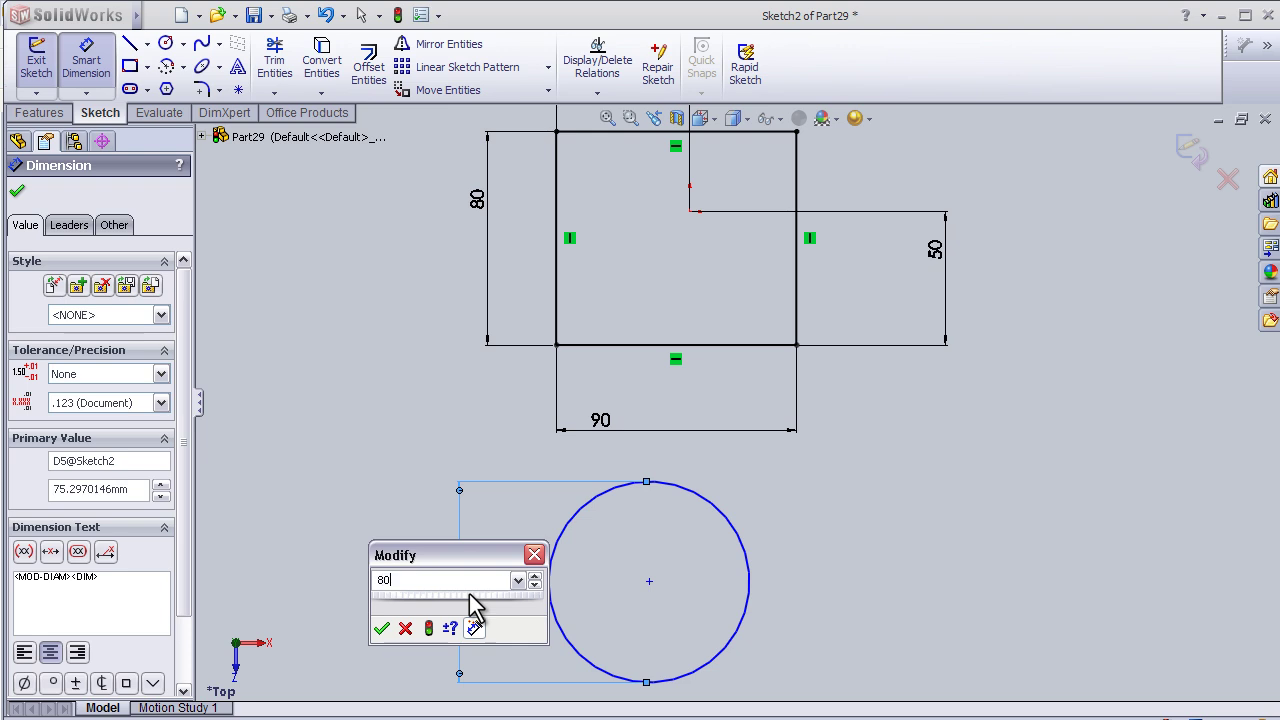
pyautogui.click(381, 628)
pyautogui.scroll(-2, 650, 652)
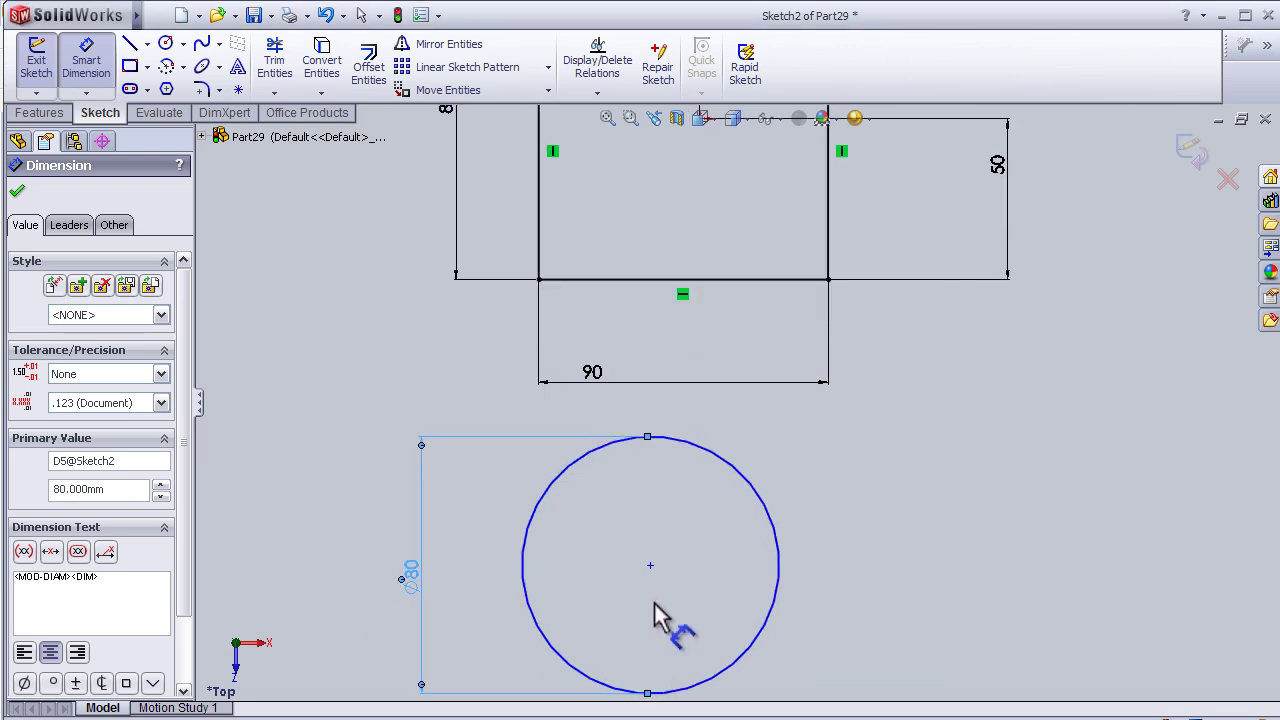
# Add a Coincident relation between the circle's centre and the sketch origin
pyautogui.click(651, 567)
pyautogui.scroll(1, 653, 569)
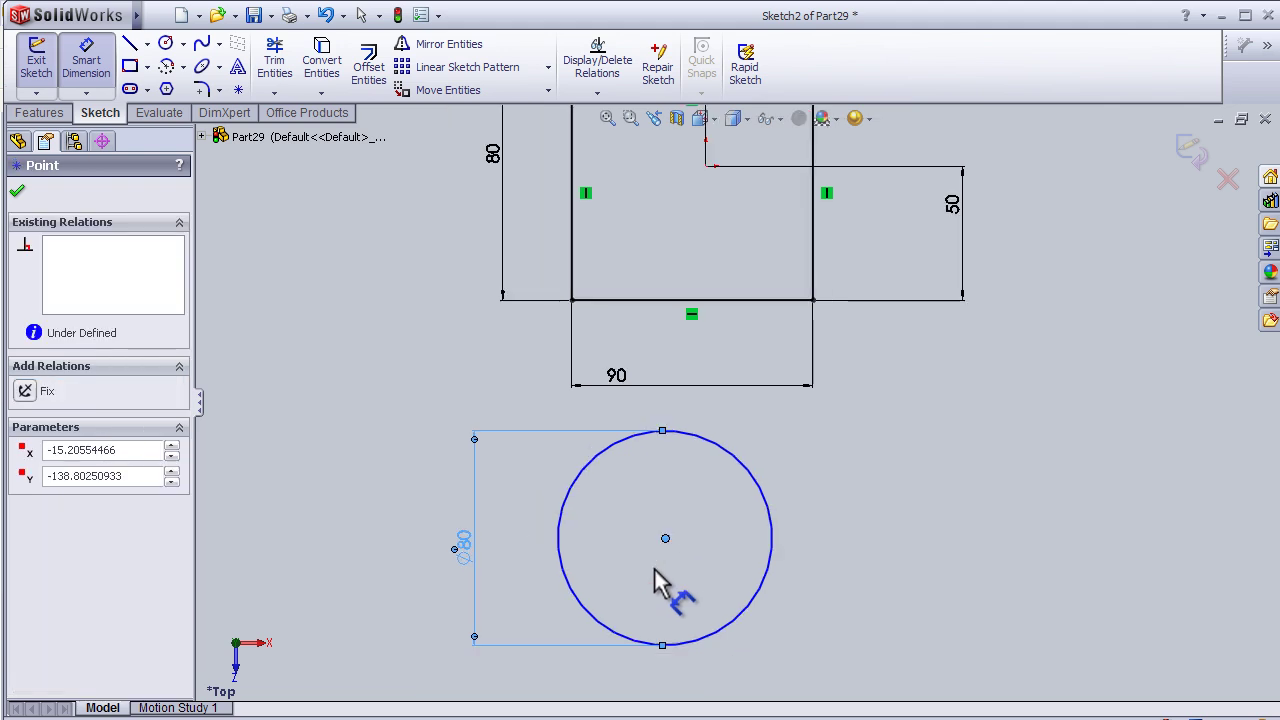
pyautogui.scroll(1, 700, 523)
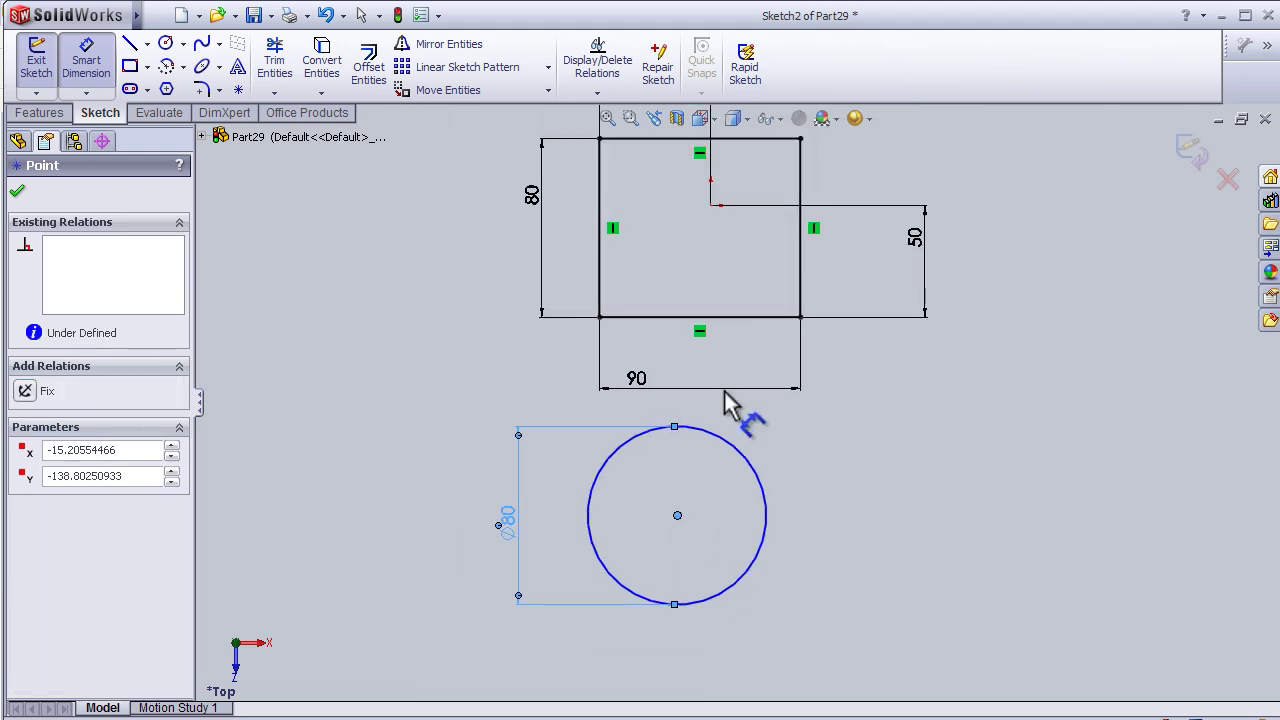
pyautogui.click(711, 206)
pyautogui.press('Escape')
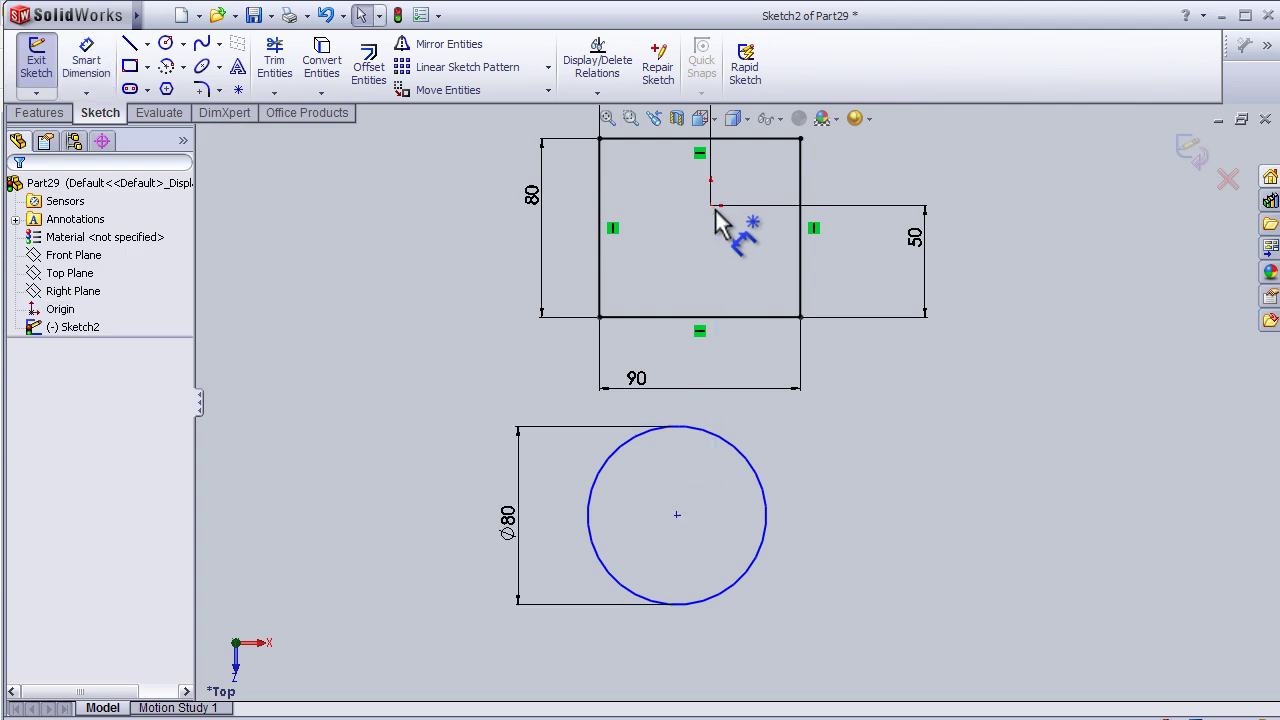
pyautogui.keyDown('ctrl'); pyautogui.click(678, 516); pyautogui.keyUp('ctrl')
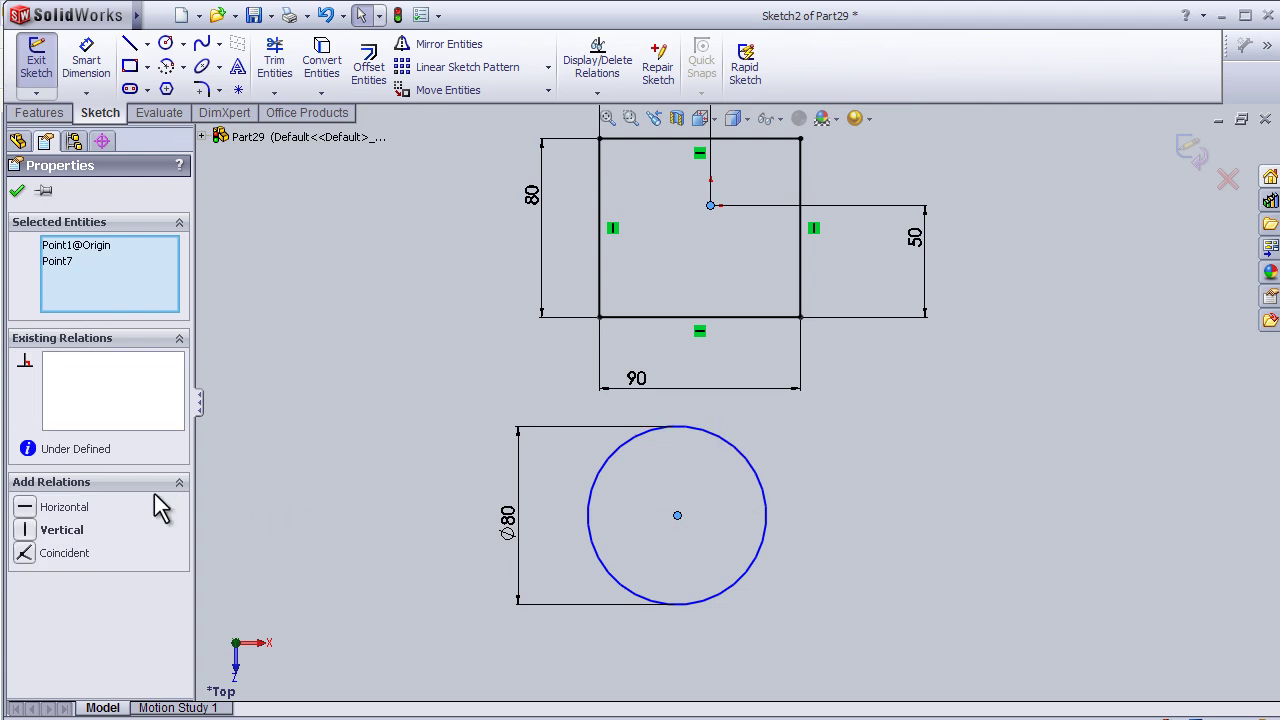
pyautogui.click(28, 556)
pyautogui.scroll(-1, 760, 350)
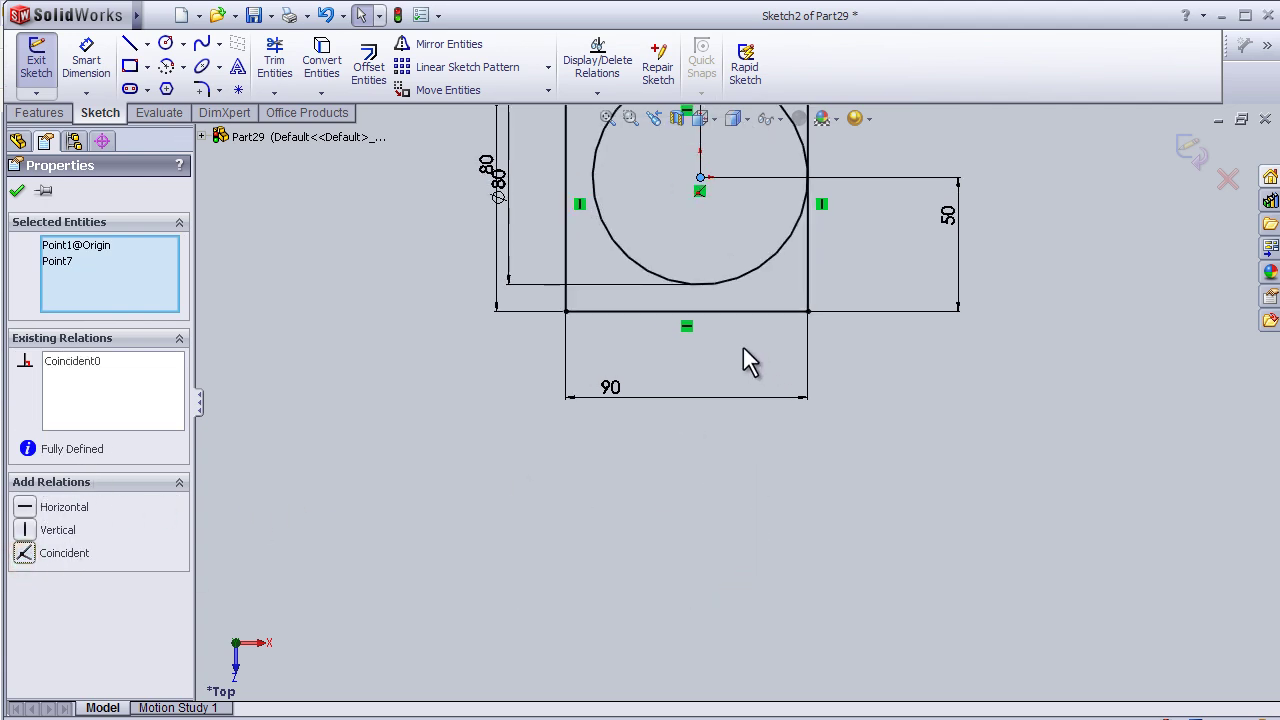
pyautogui.scroll(3, 741, 345)
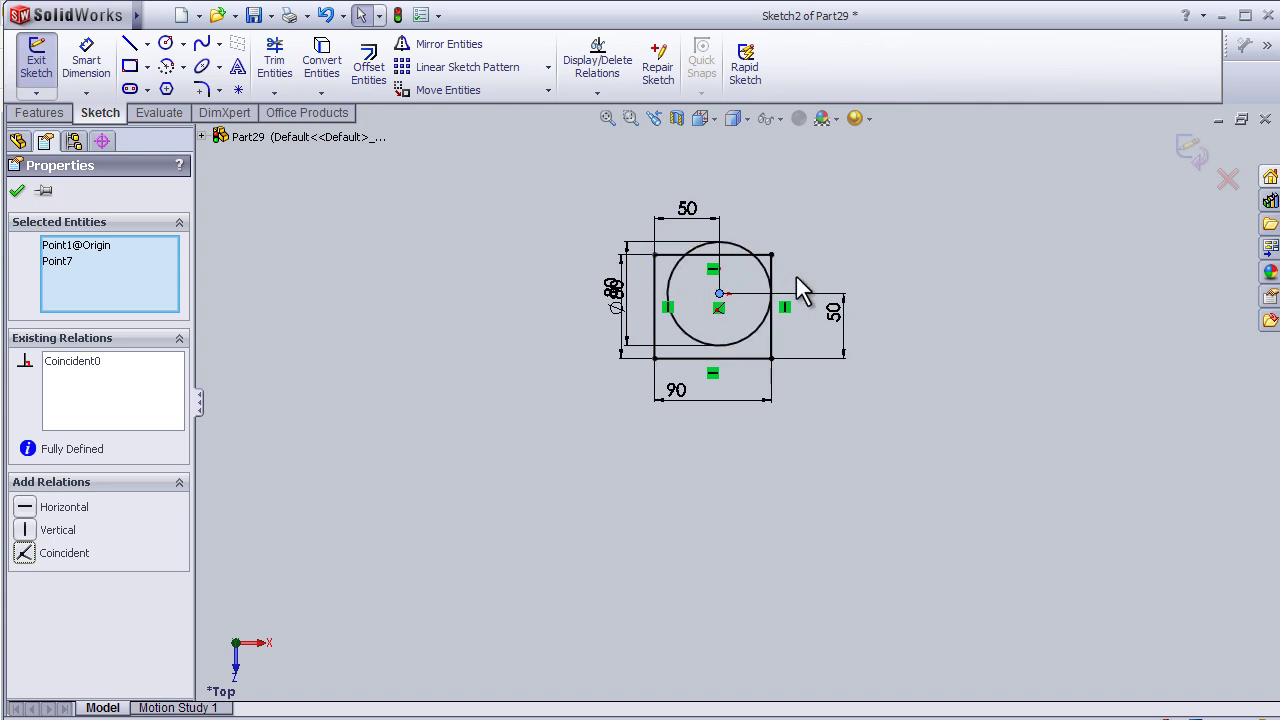
pyautogui.scroll(-1, 798, 282)
pyautogui.scroll(-1, 792, 310)
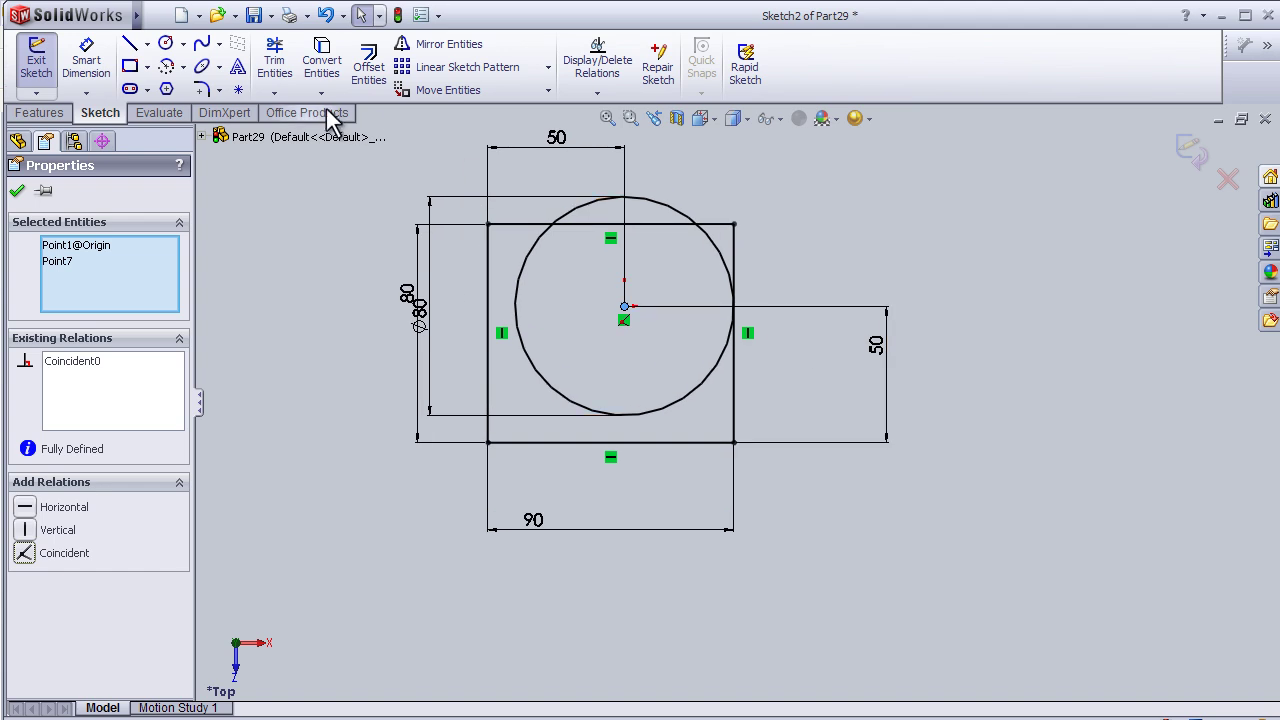
# Draw a circle centred on the rectangle's lower-right corner
pyautogui.click(165, 43)
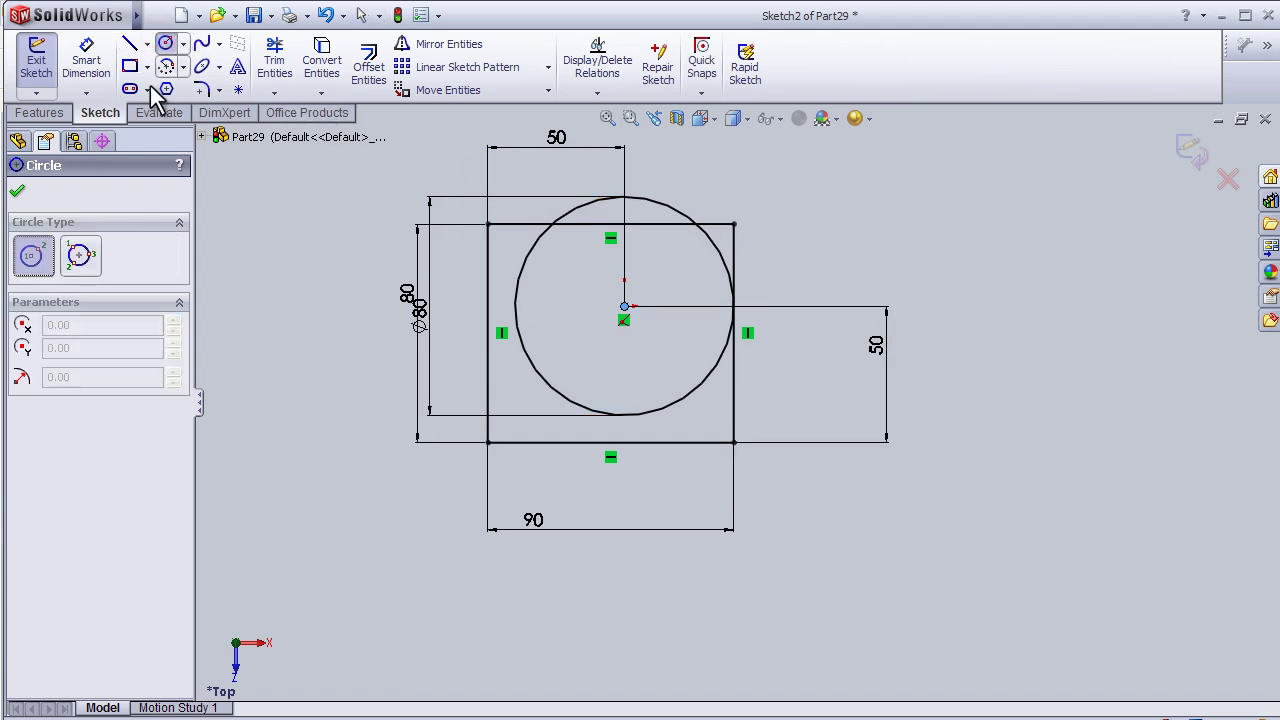
pyautogui.scroll(-2, 697, 463)
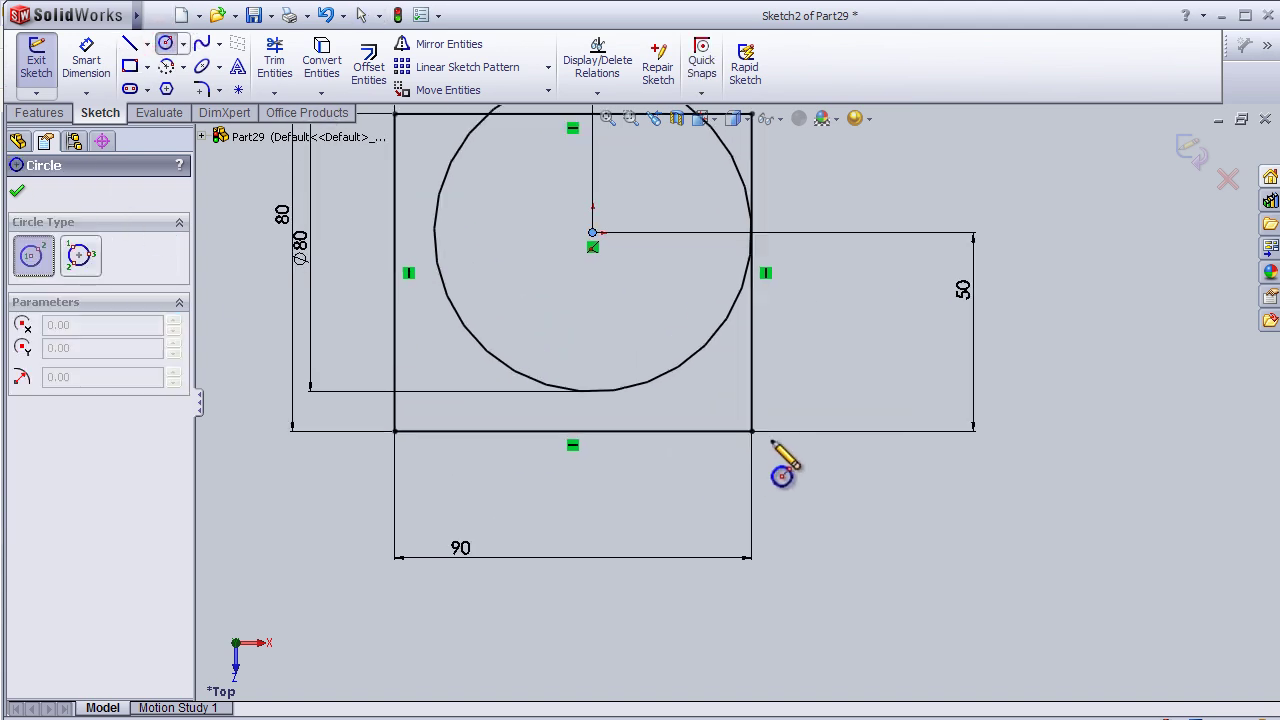
pyautogui.scroll(-1, 752, 436)
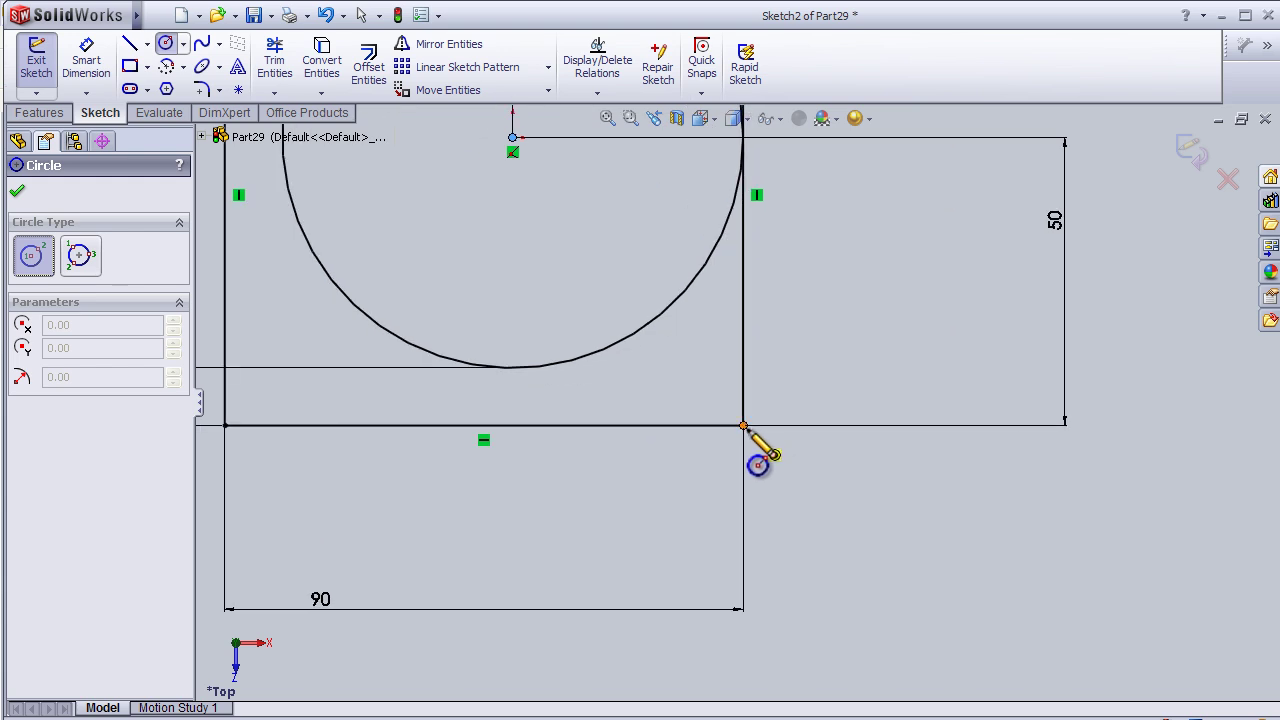
pyautogui.scroll(-1, 743, 425)
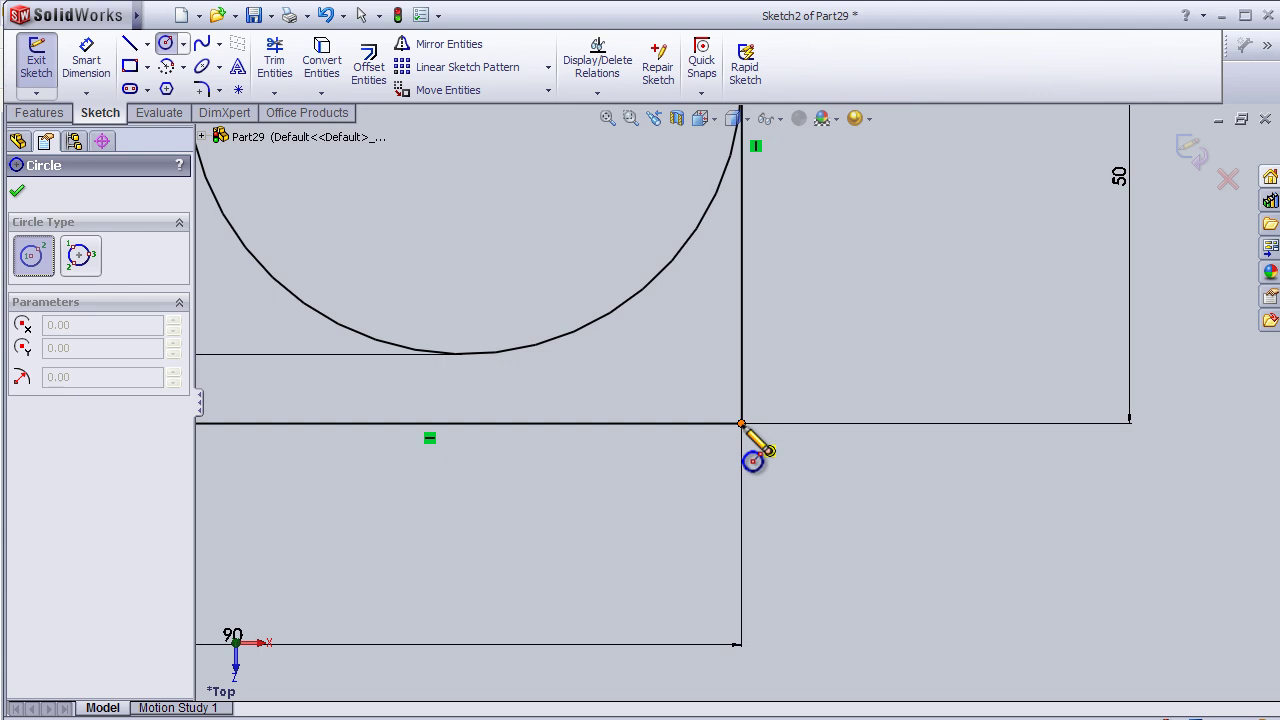
pyautogui.click(742, 425)
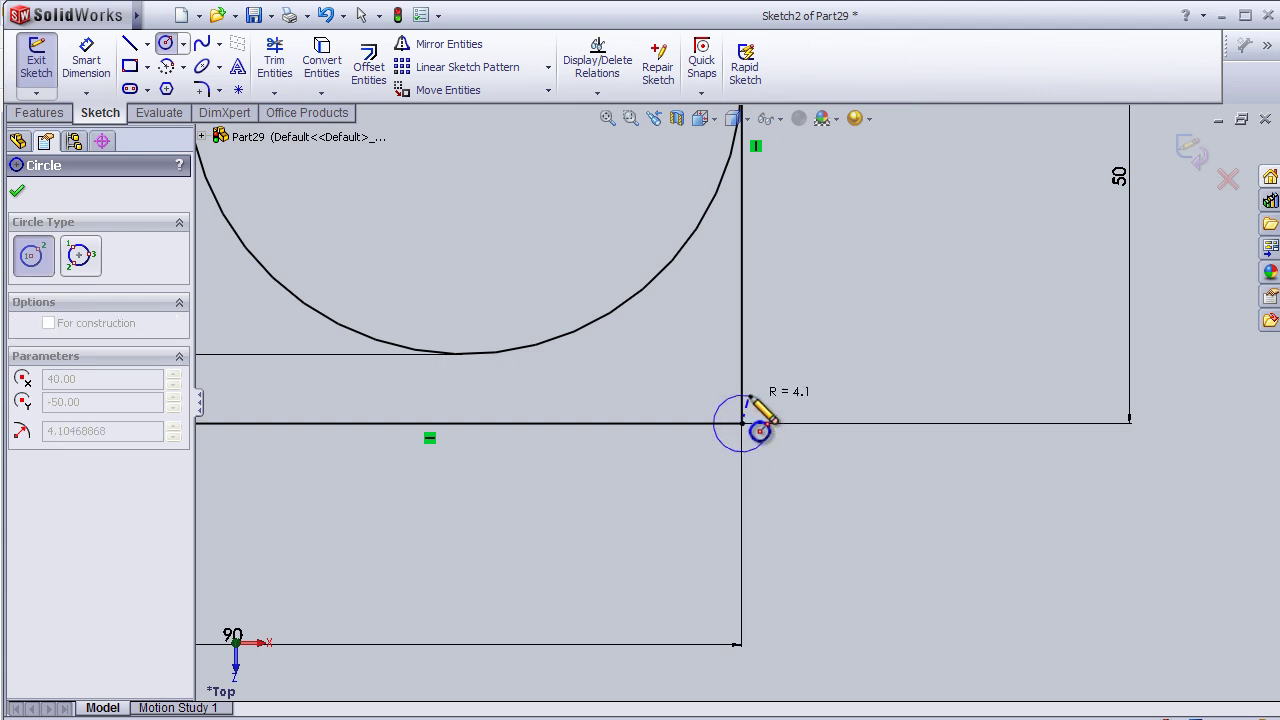
pyautogui.scroll(2, 748, 420)
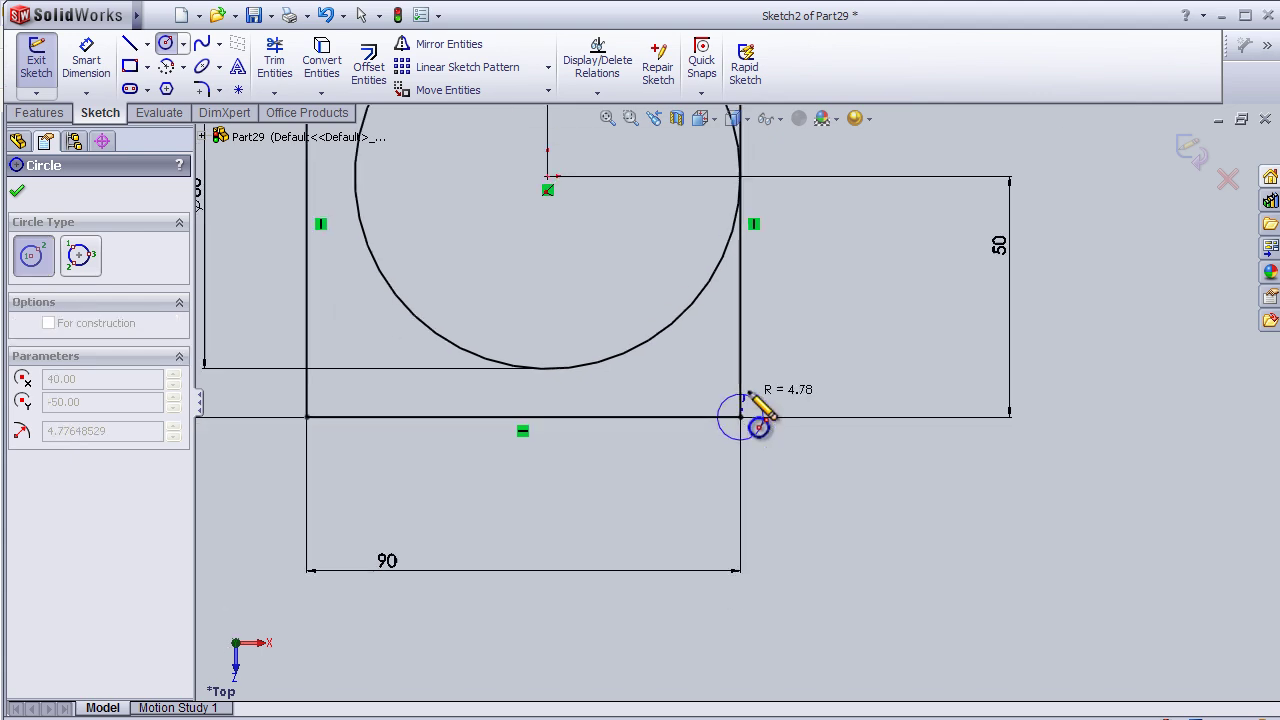
pyautogui.click(663, 341)
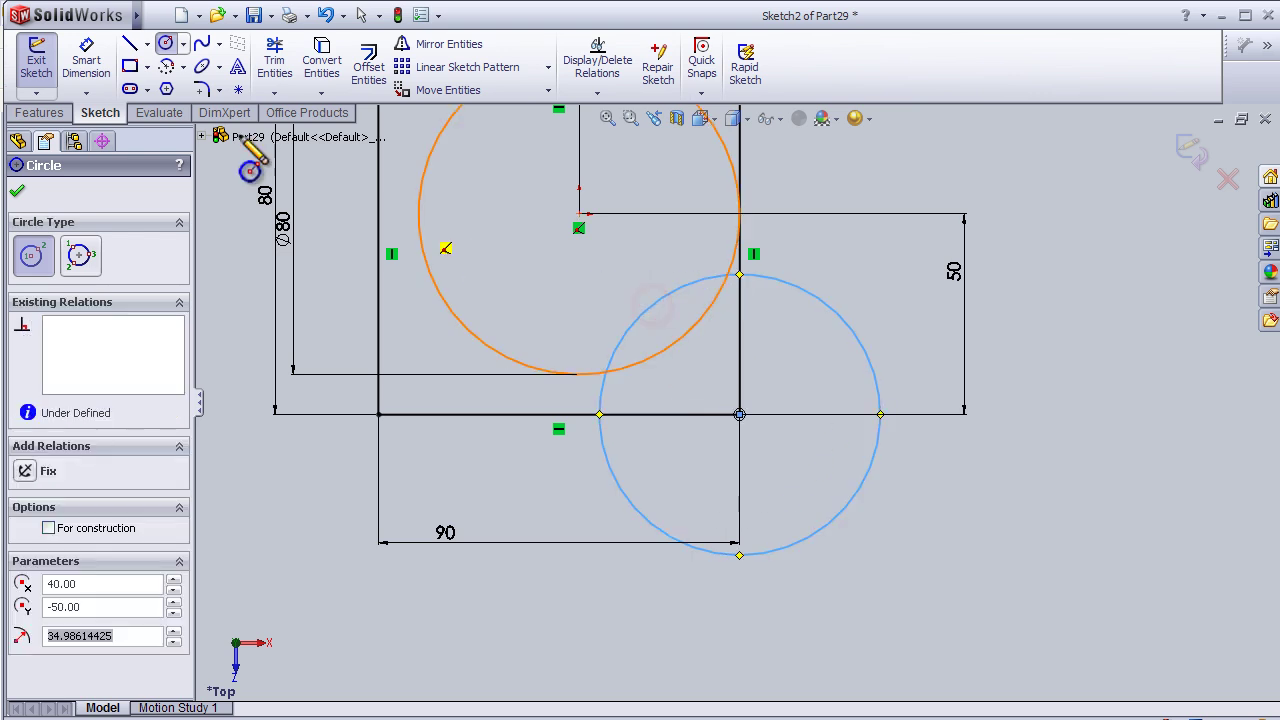
# Dimension the new circle to a 50 mm diameter and exit the sketch
pyautogui.click(80, 62)
pyautogui.click(828, 522)
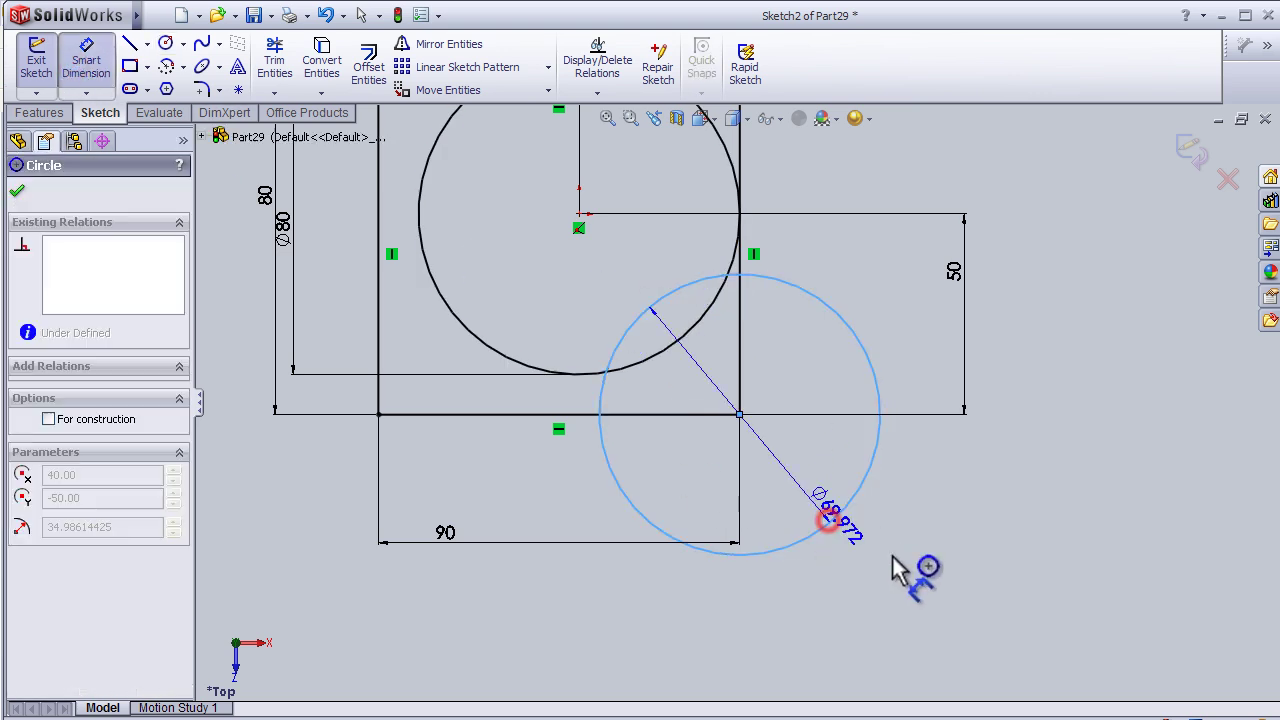
pyautogui.click(978, 490)
pyautogui.write('50')
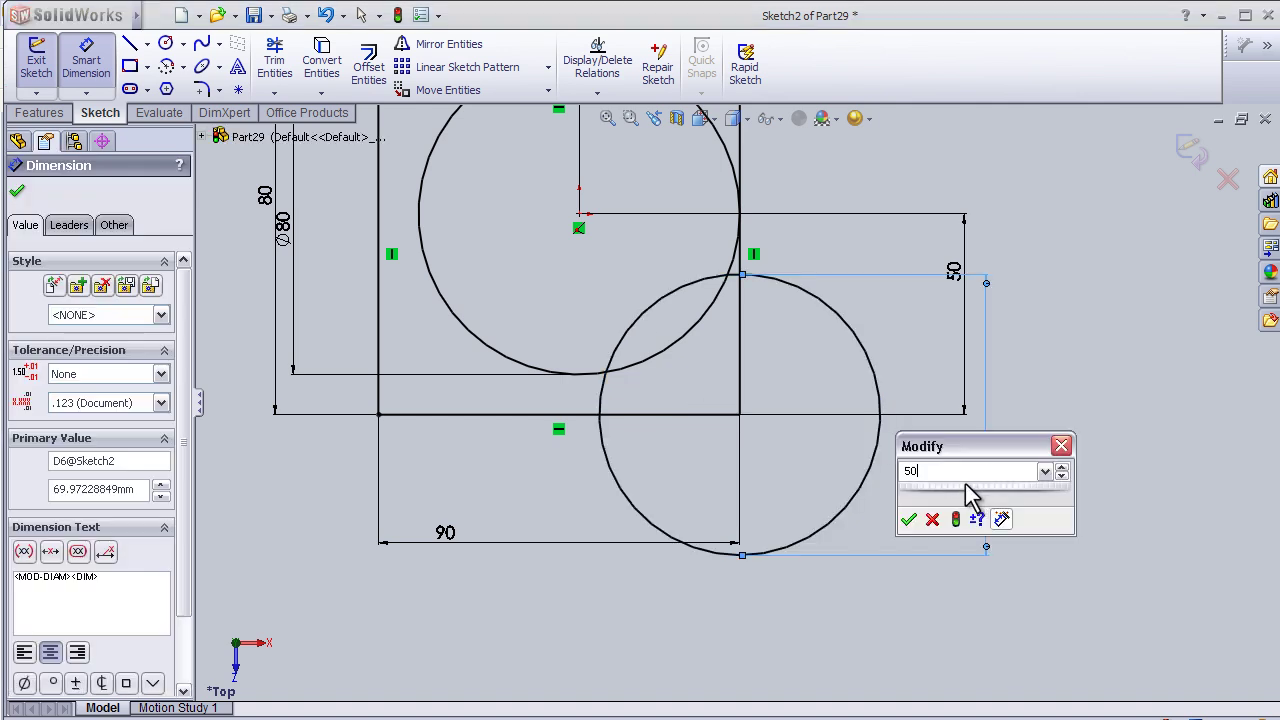
pyautogui.click(908, 519)
pyautogui.scroll(-3, 771, 486)
pyautogui.scroll(3, 686, 457)
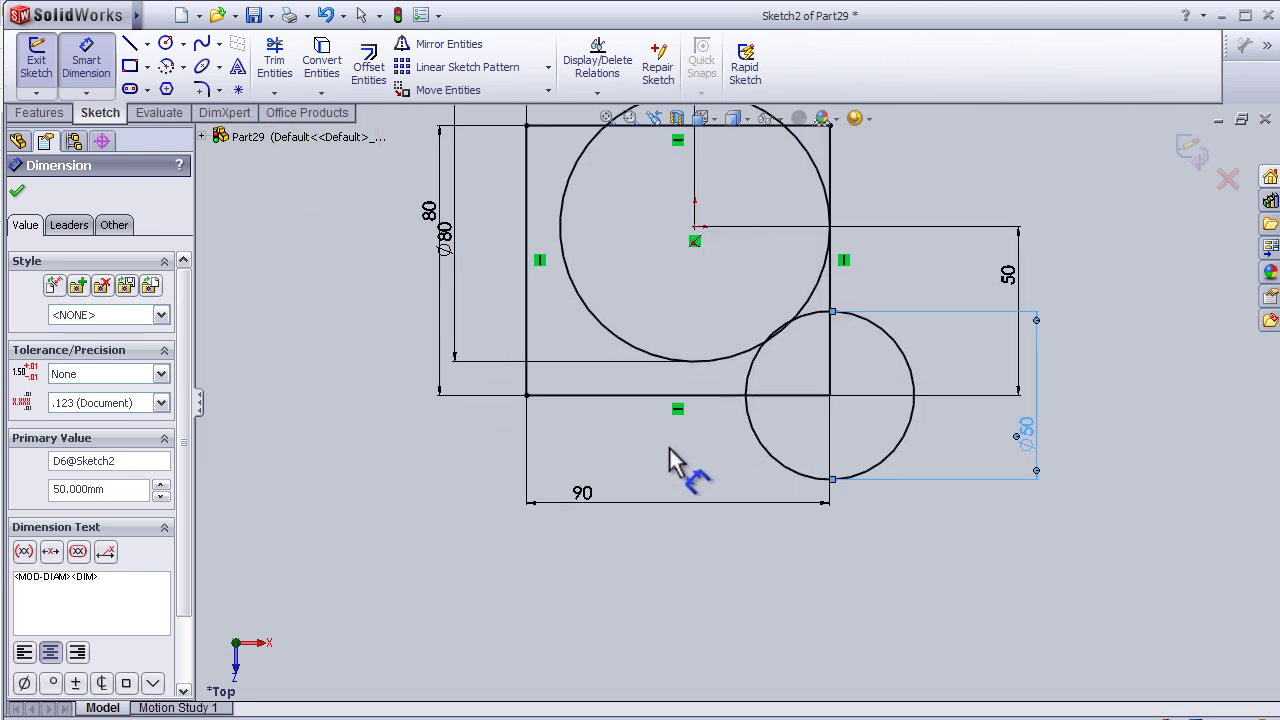
pyautogui.scroll(-3, 771, 477)
pyautogui.scroll(2, 857, 429)
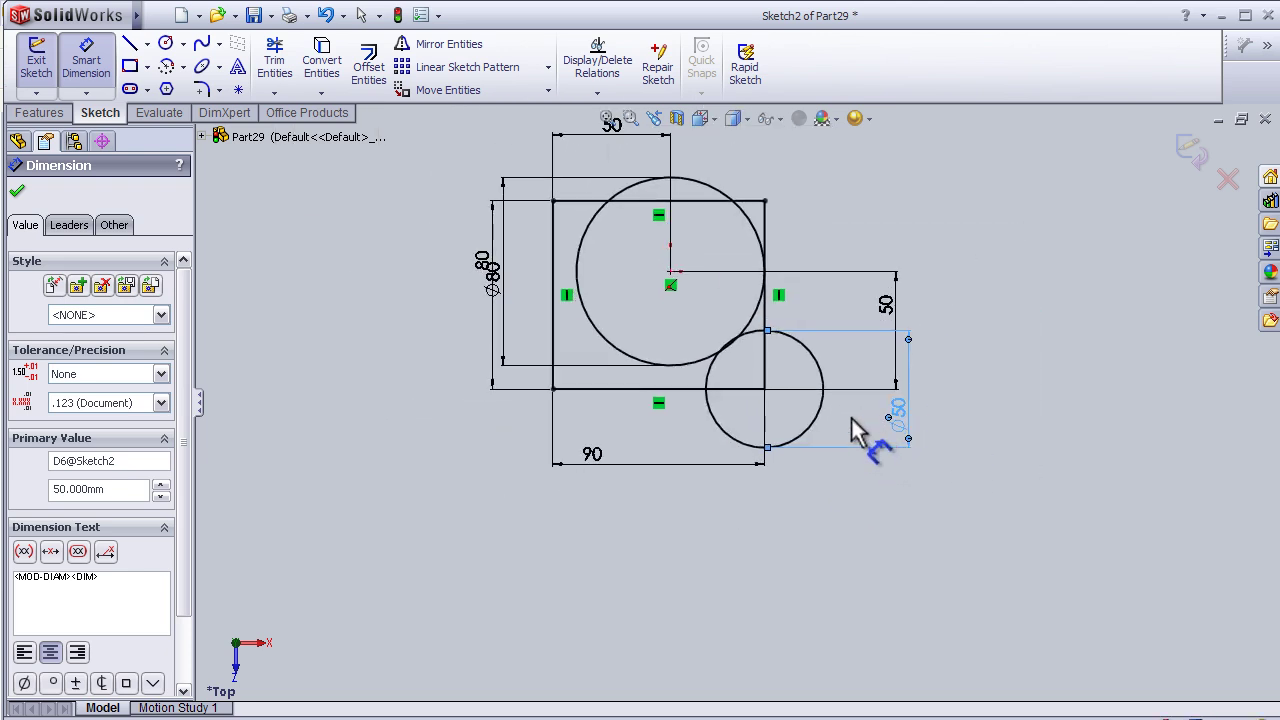
pyautogui.scroll(1, 810, 352)
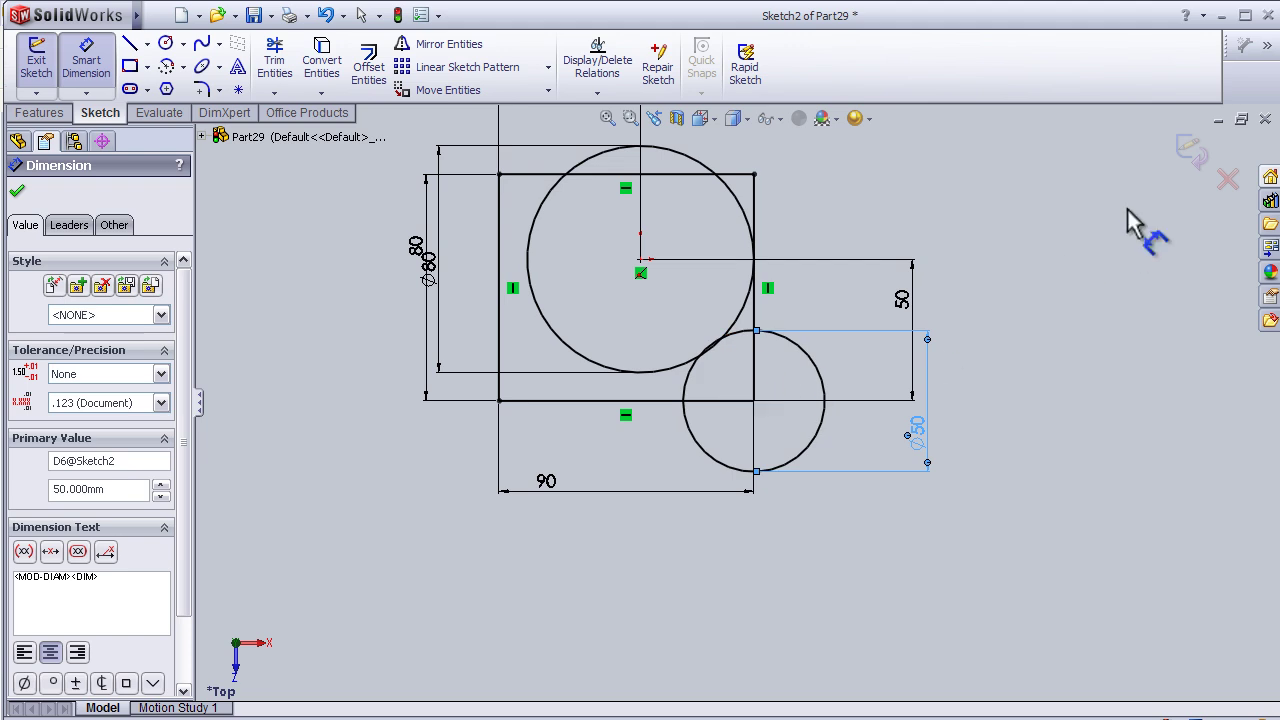
pyautogui.click(1194, 155)
# Open a new sketch on the Front Plane and turn the view to *Front
pyautogui.scroll(-2, 805, 336)
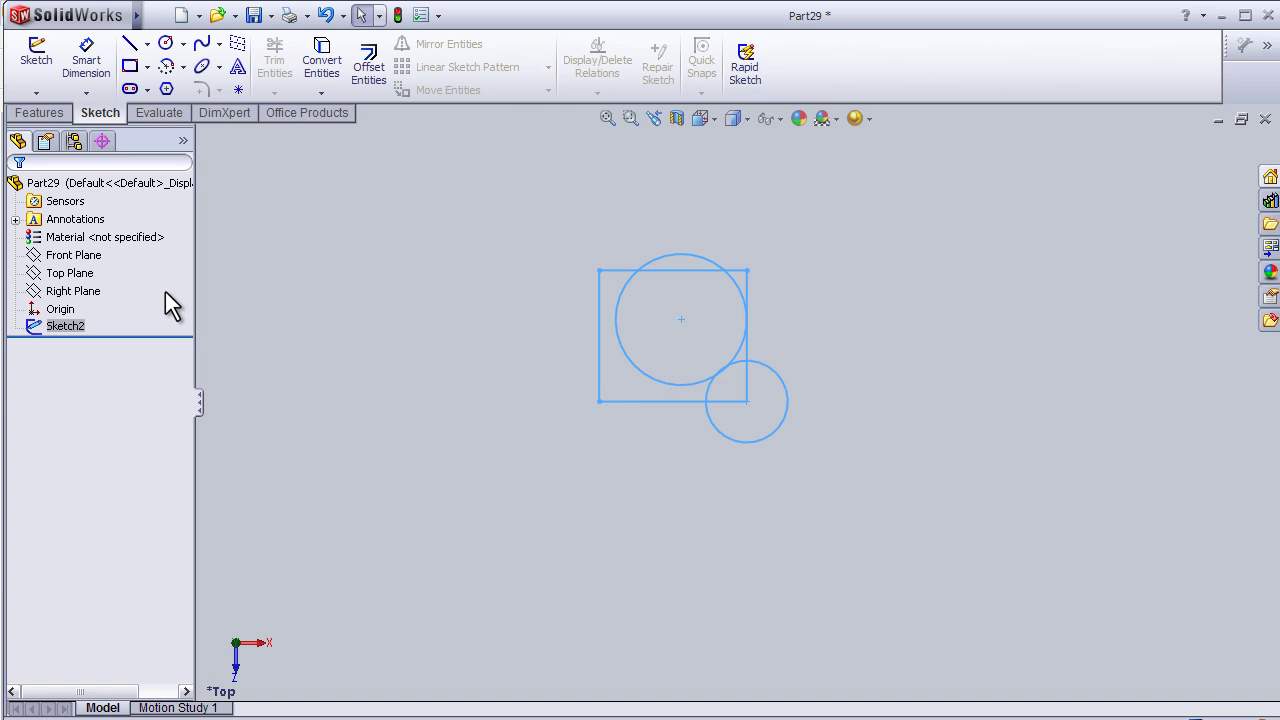
pyautogui.click(74, 258)
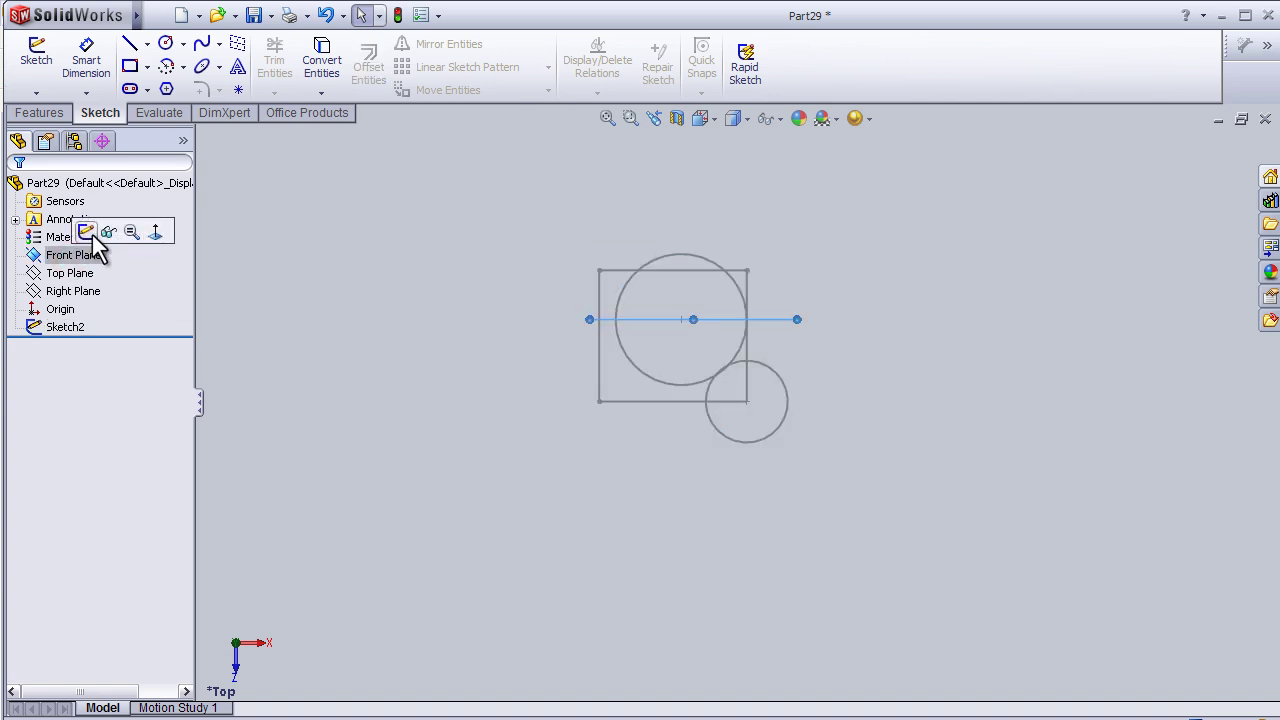
pyautogui.click(85, 228)
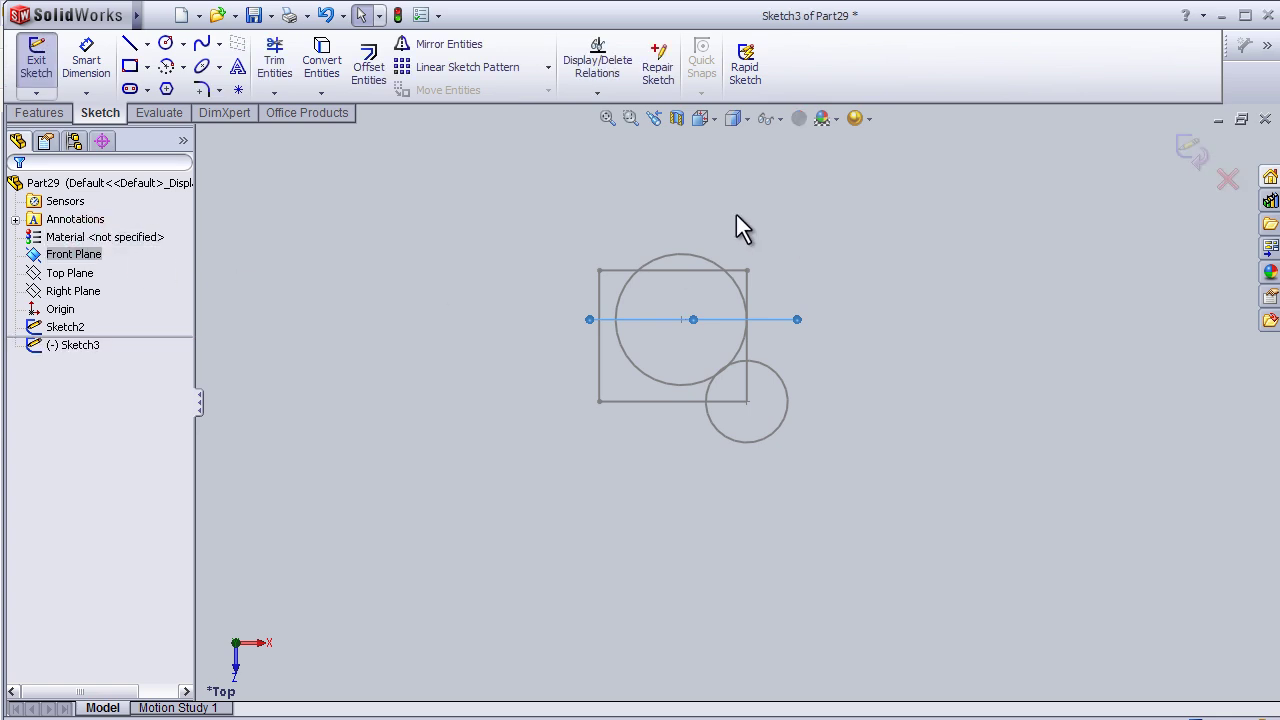
pyautogui.press('space')
pyautogui.click(817, 522)
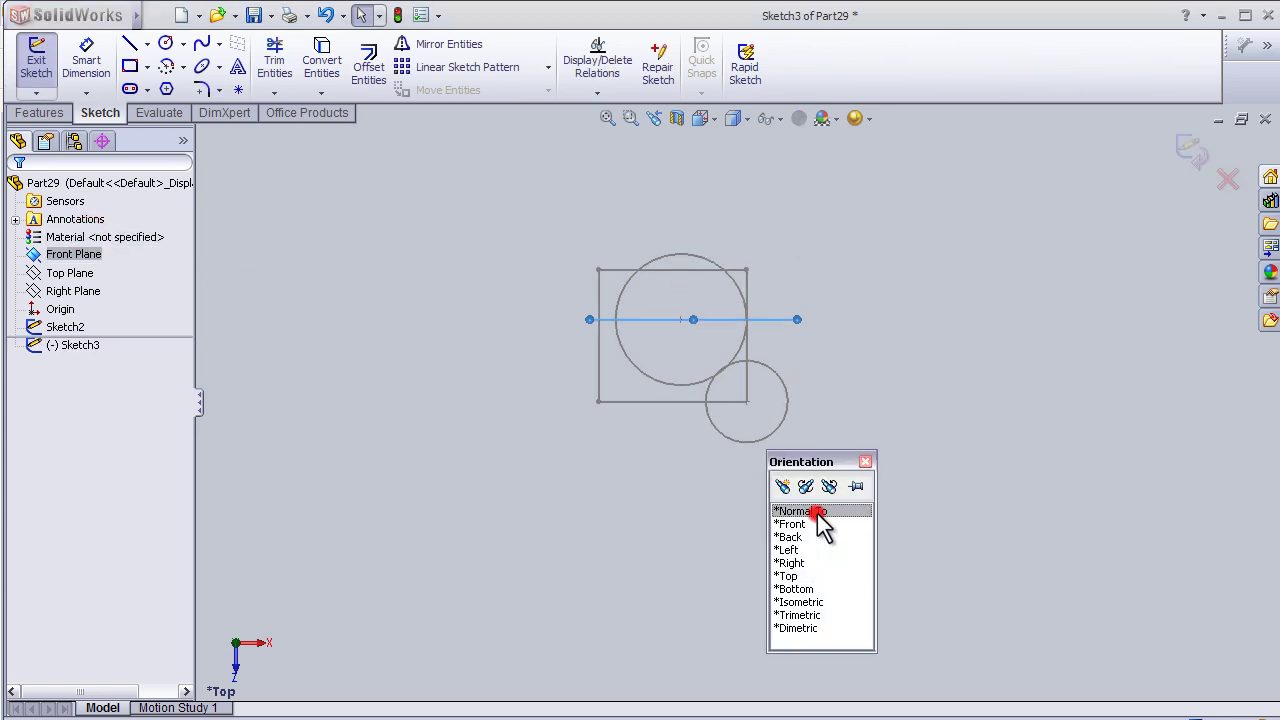
# Draw a corner rectangle enclosing the origin on the Front Plane
pyautogui.click(130, 66)
pyautogui.click(554, 221)
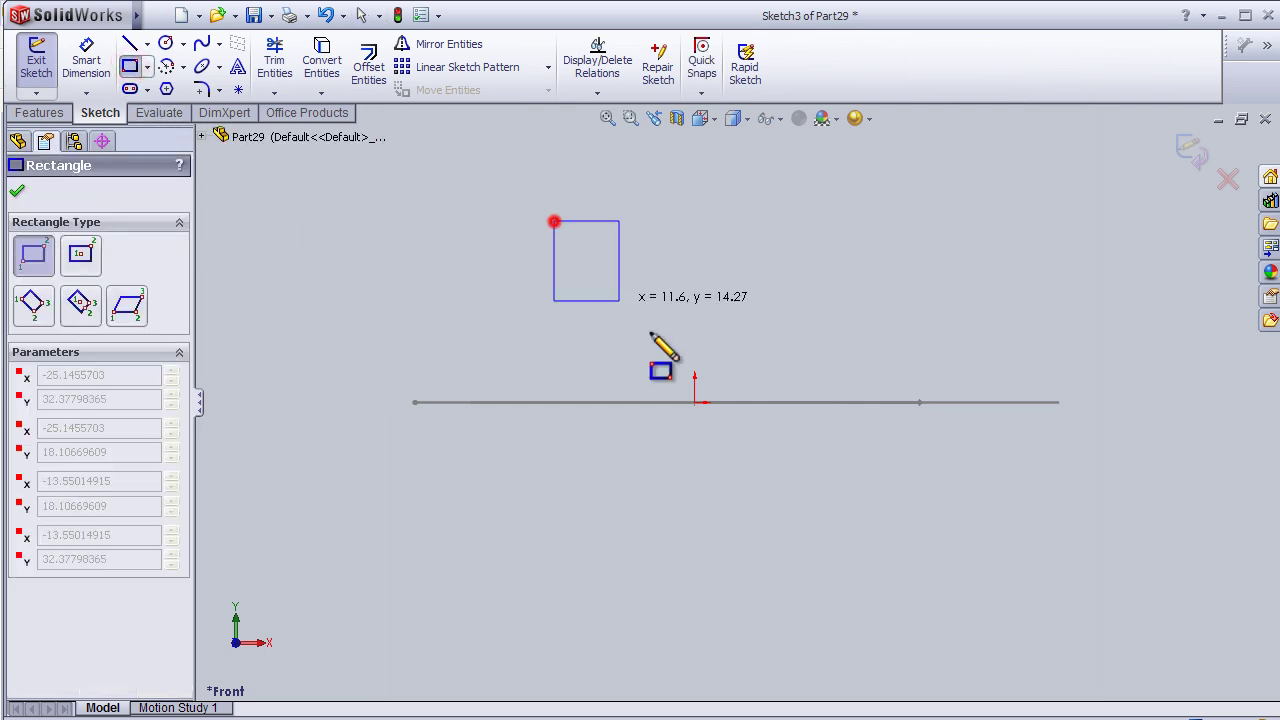
pyautogui.click(837, 472)
pyautogui.click(157, 15)
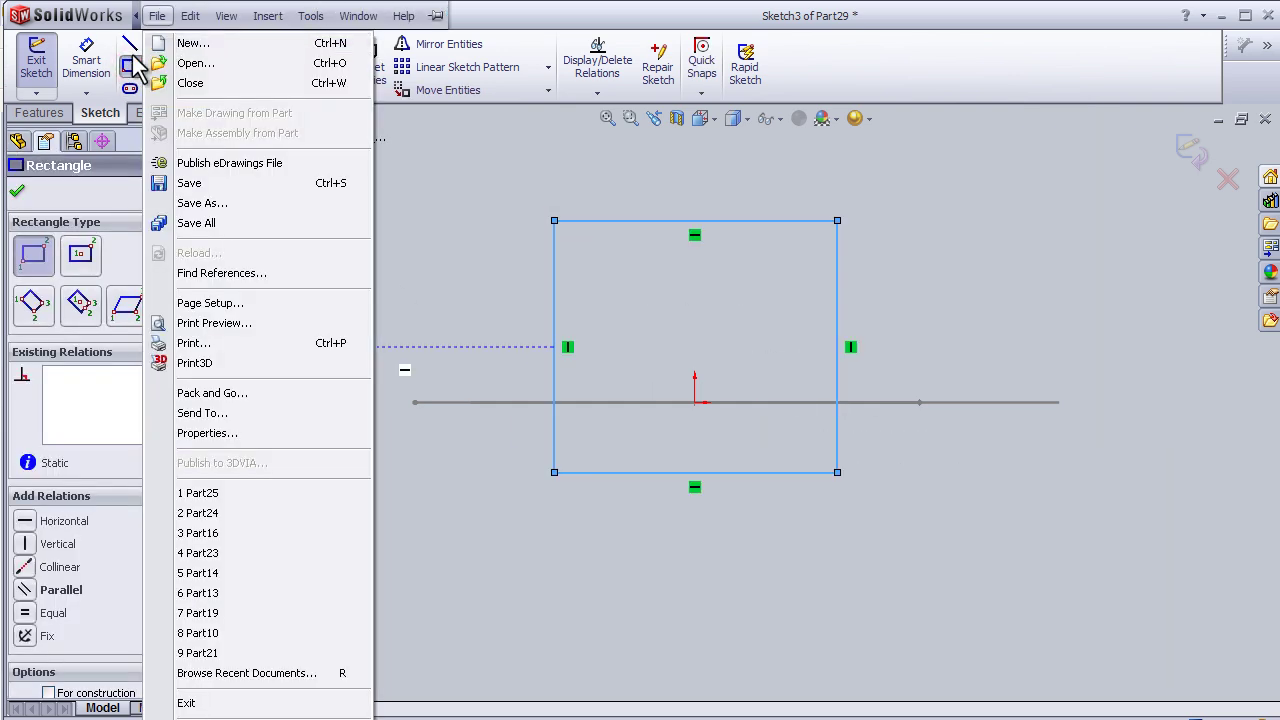
pyautogui.click(479, 228)
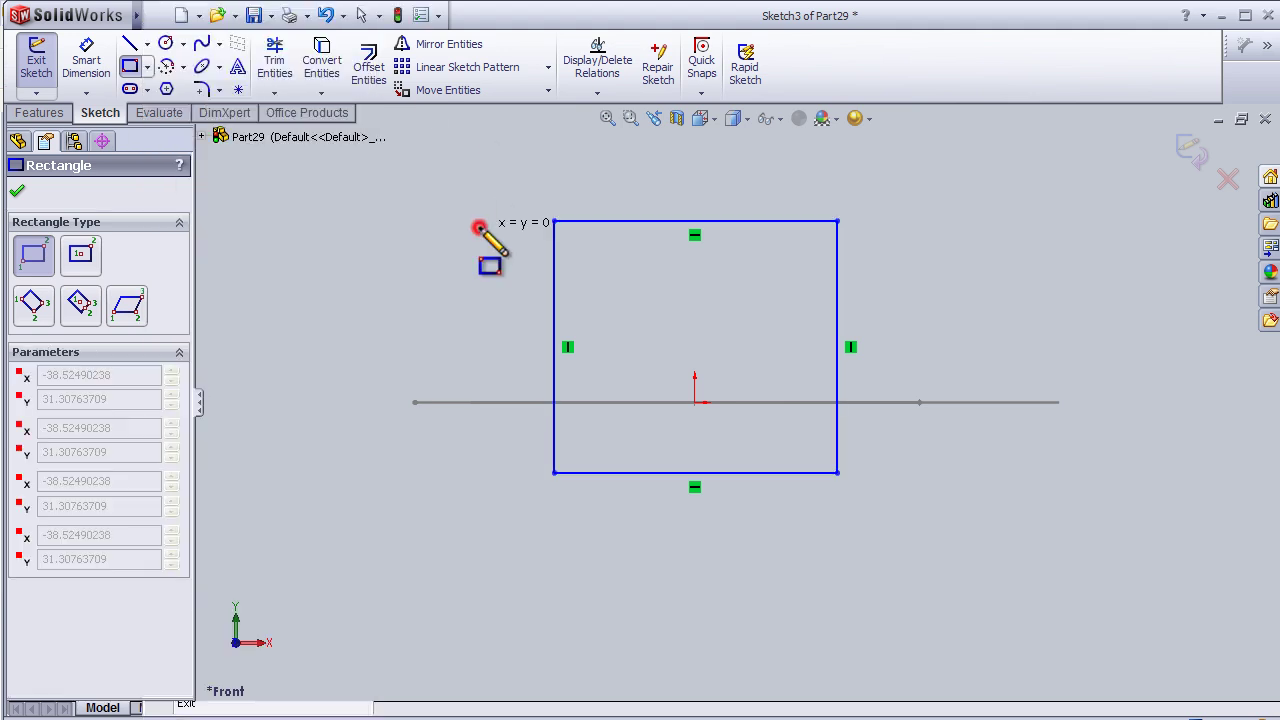
# Draw a circle below the rectangle and fit the sketch in view
pyautogui.click(166, 43)
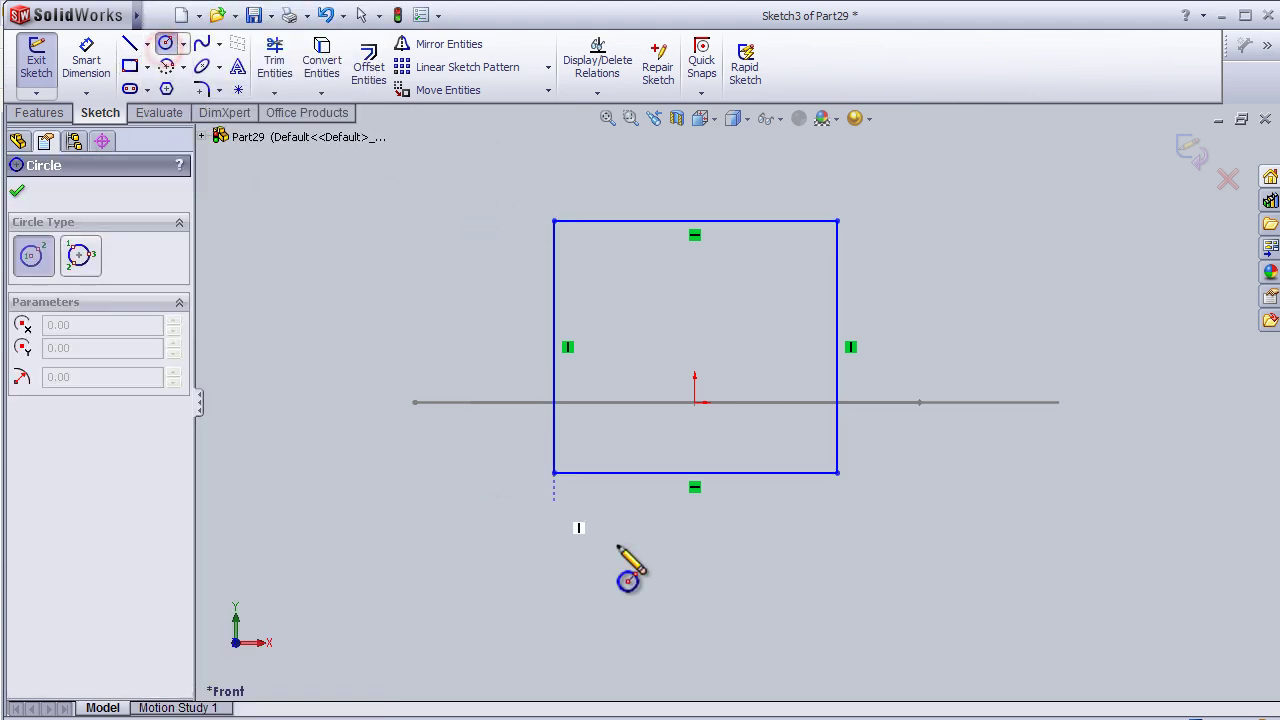
pyautogui.click(837, 623)
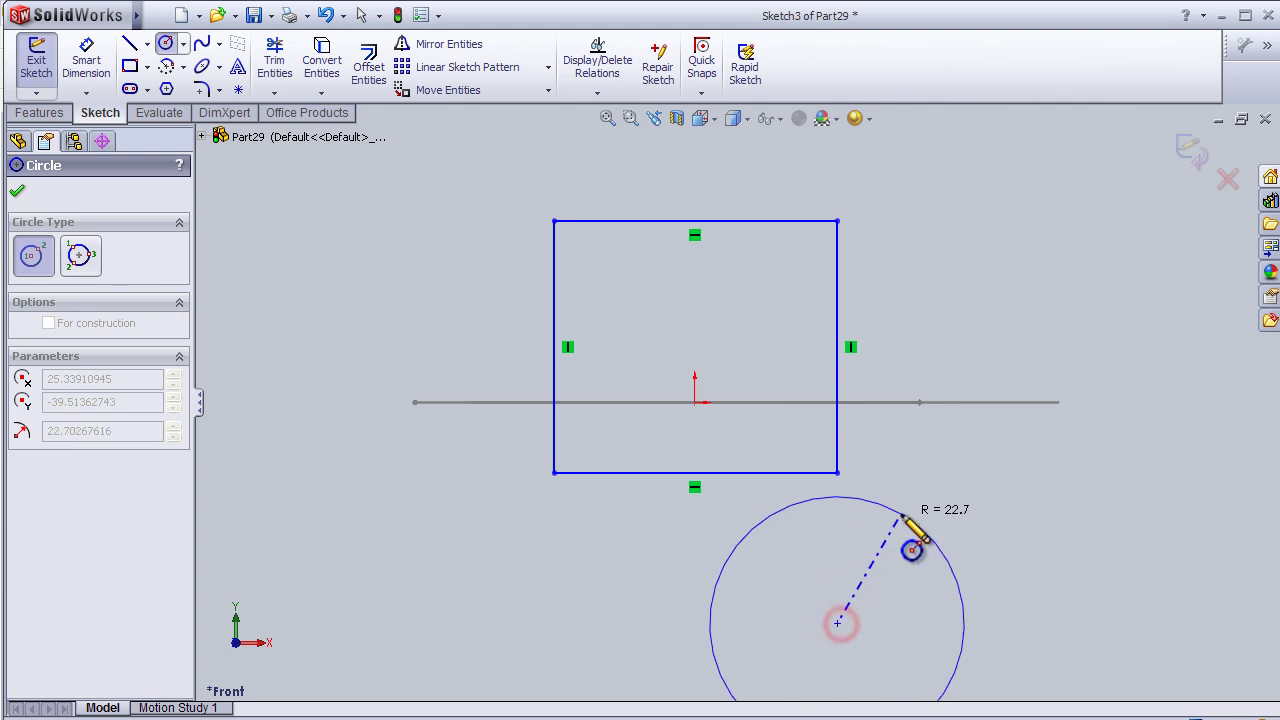
pyautogui.click(897, 550)
pyautogui.press('f')
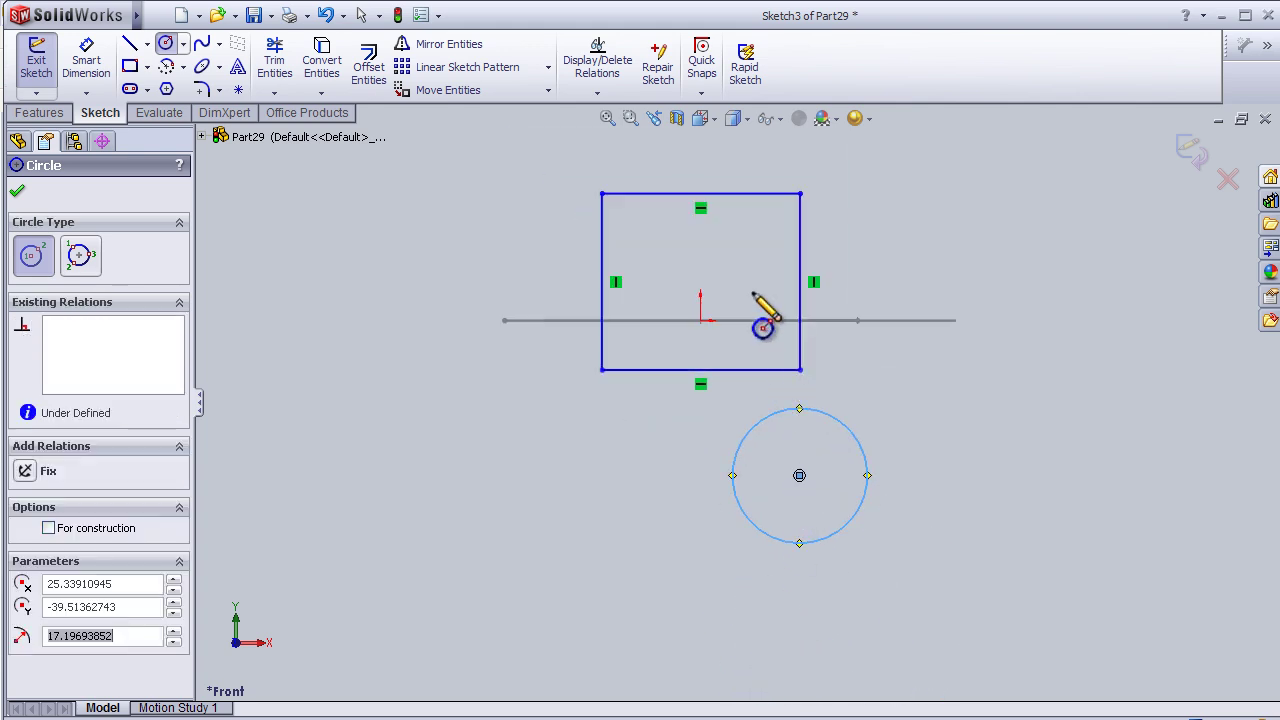
pyautogui.click(597, 93)
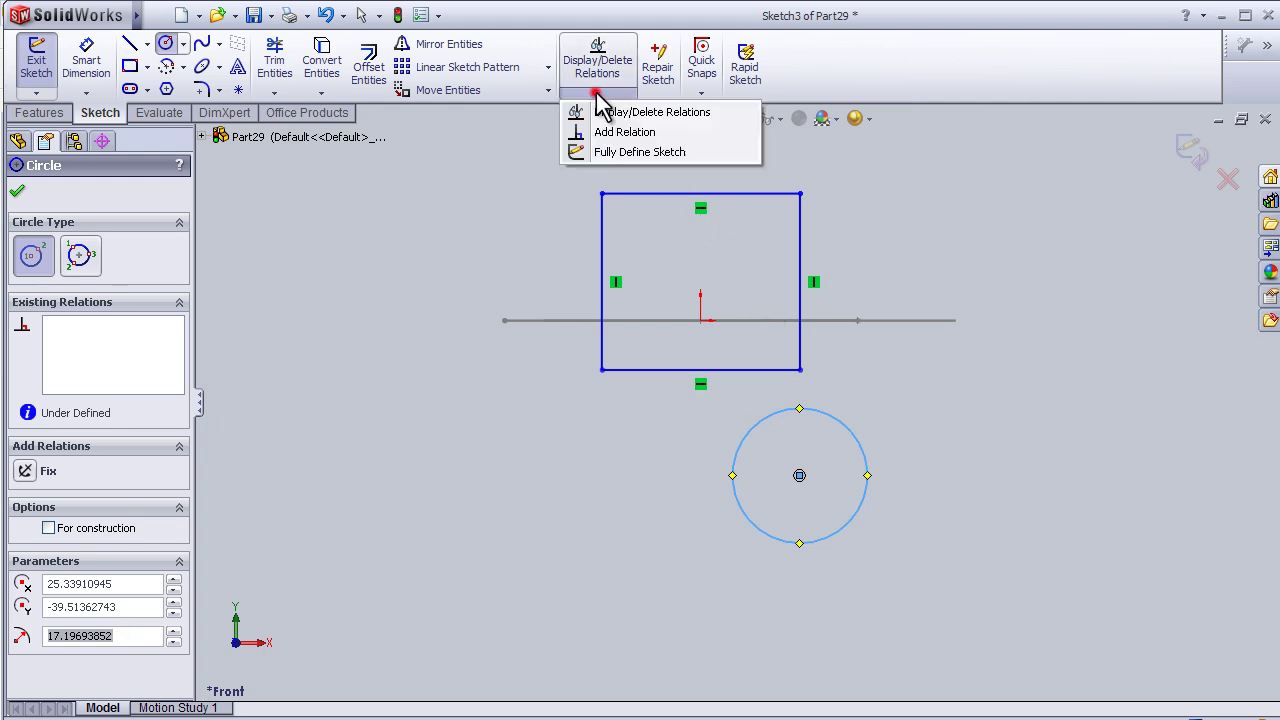
# Run Fully Define Sketch on all entities, producing dimensions like Ø34.394 and 25.339
pyautogui.click(632, 154)
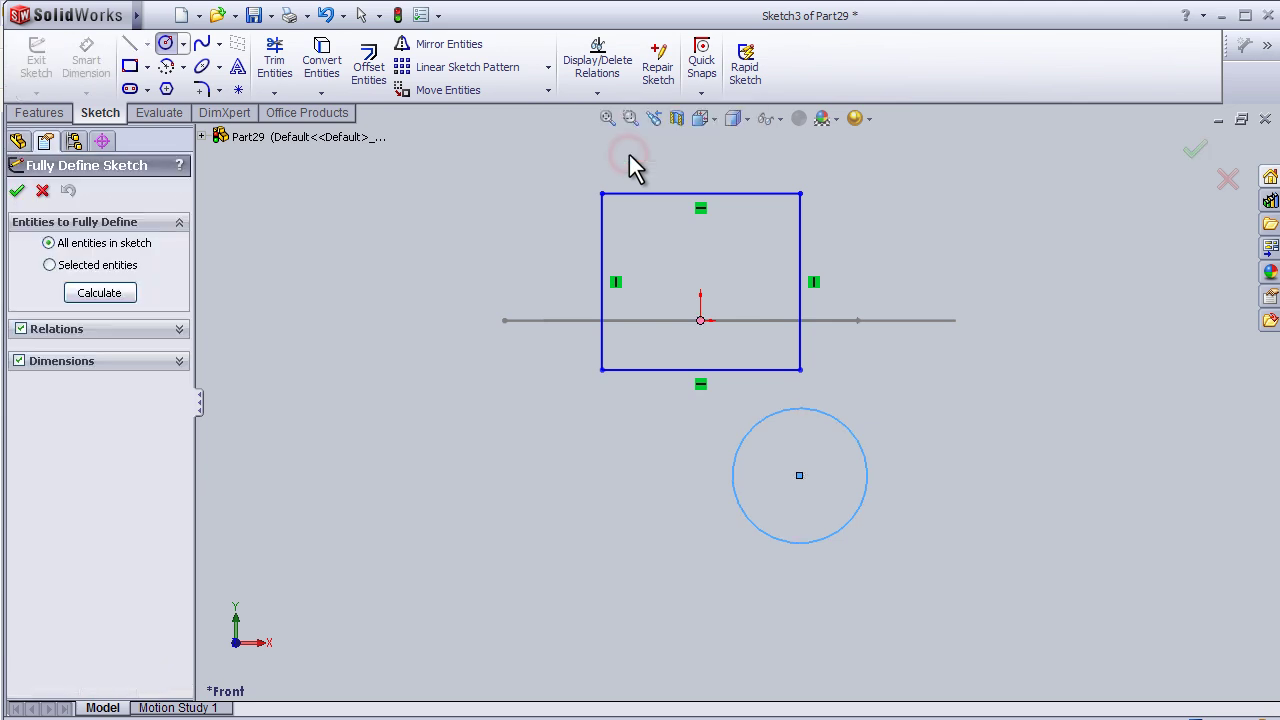
pyautogui.click(87, 294)
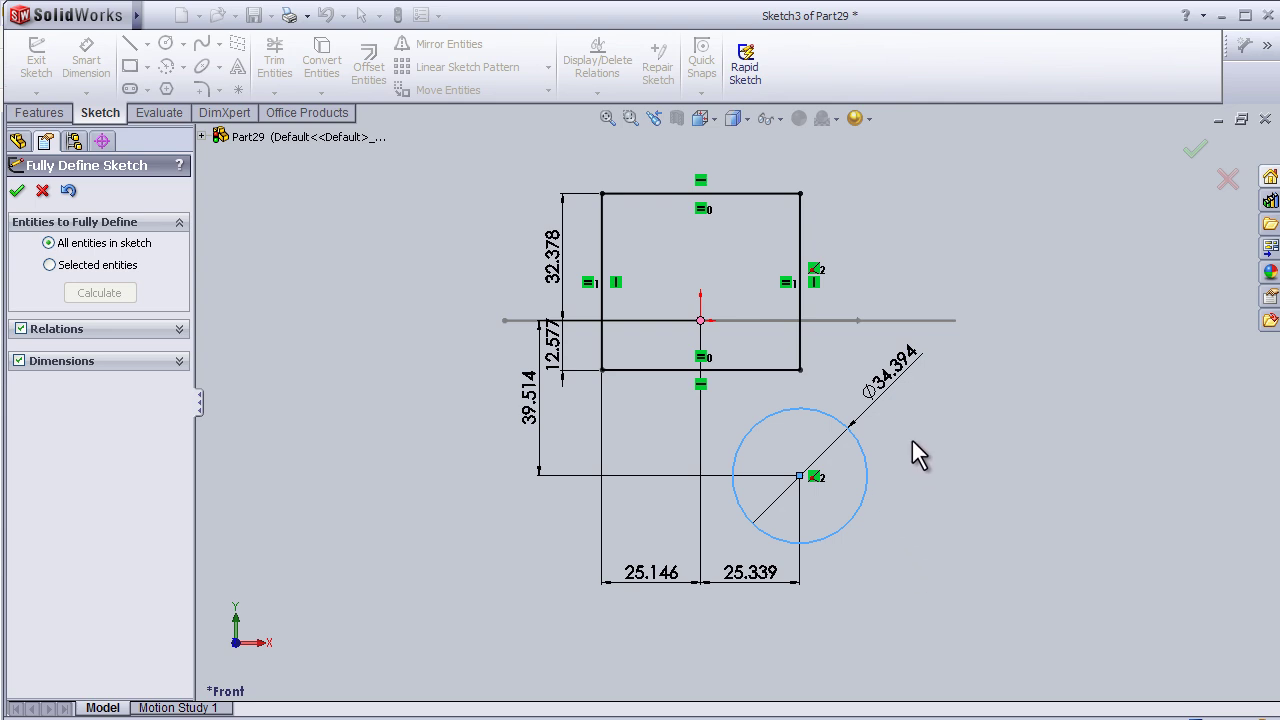
# Accept the auto-dimensions on Sketch3, exit the Front Plane sketch, and orbit to view both sketches in 3D
pyautogui.click(1190, 160)
pyautogui.moveTo(991, 432)
pyautogui.mouseDown(button='middle')
pyautogui.moveTo(957, 429)
pyautogui.moveTo(957, 441)
pyautogui.mouseUp(button='middle')
pyautogui.hotkey('ctrl', '8')
pyautogui.moveTo(899, 233); pyautogui.dragTo(923, 337, button='middle')
pyautogui.click(1190, 152)
pyautogui.moveTo(980, 328)
pyautogui.mouseDown(button='middle')
pyautogui.moveTo(943, 343)
pyautogui.moveTo(934, 397)
pyautogui.moveTo(891, 441)
pyautogui.mouseUp(button='middle')
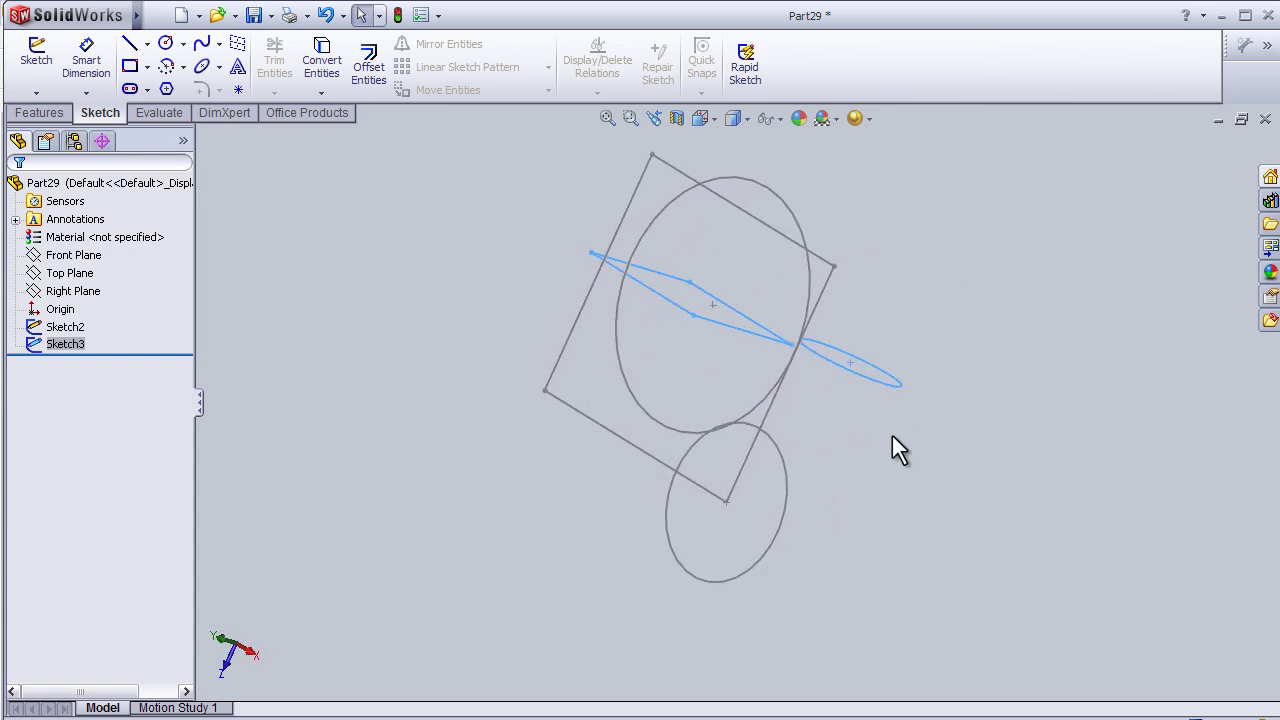